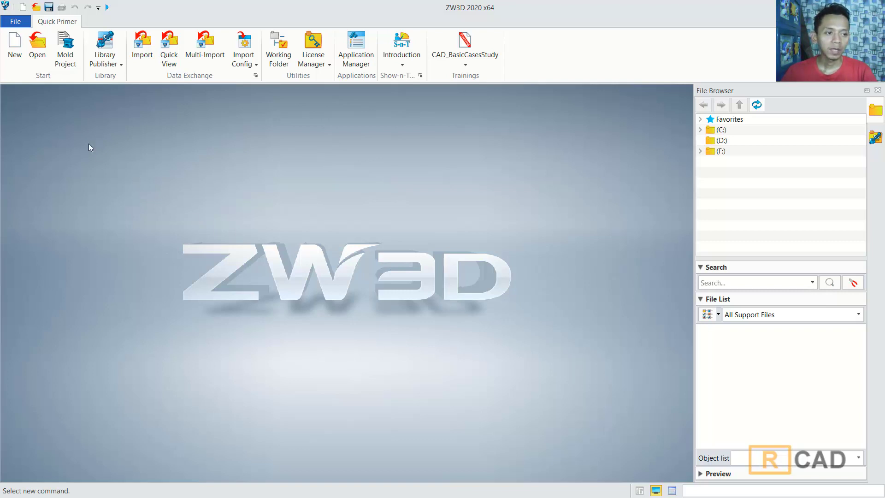
Start a new part file, proposed as Part004.Z3.
left_click(14, 46)
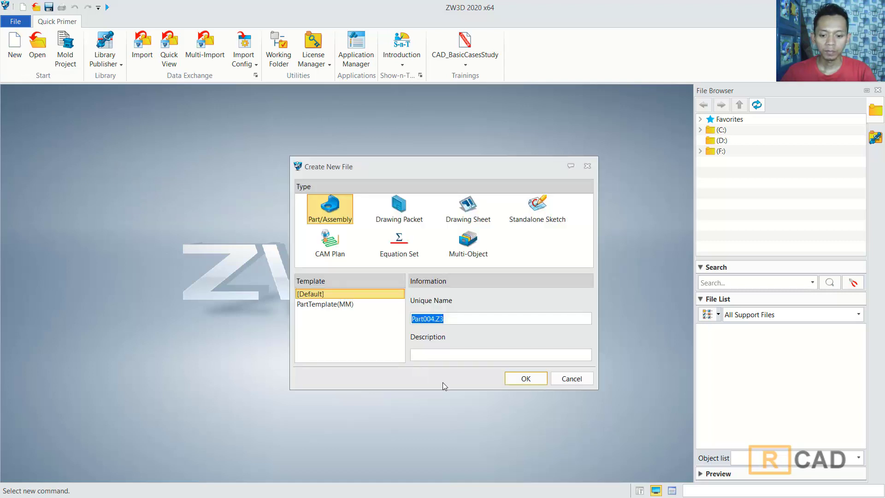
Create Part004.Z3 and open Sketch1 on the XY plane.
left_click(523, 378)
left_click(17, 44)
left_click(508, 298)
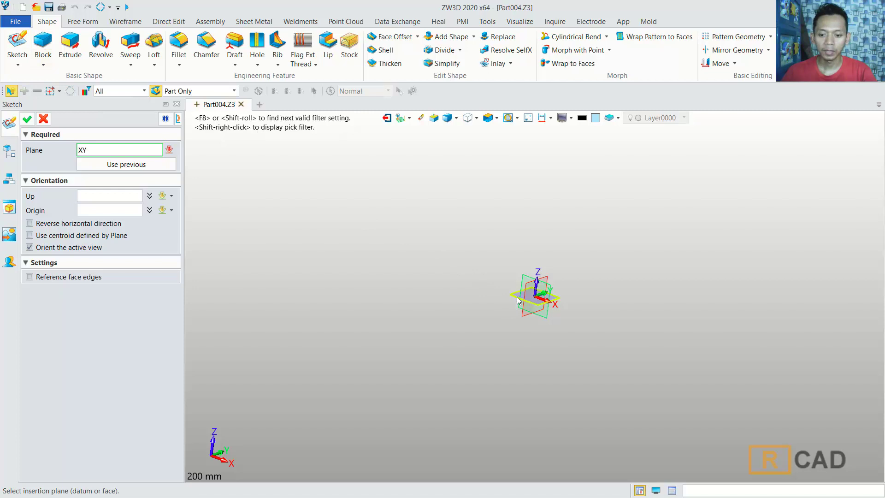
middle_click(451, 272)
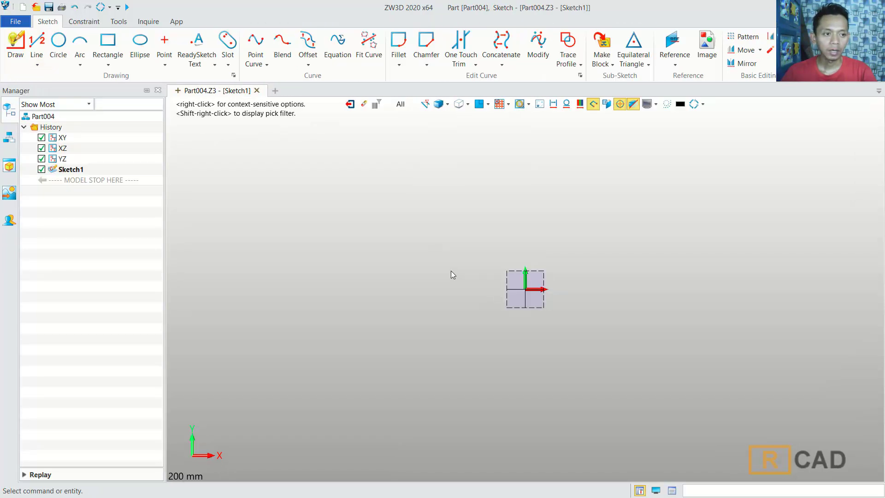
Draw a 100 × 100 mm centre-mode rectangle centred on the origin.
left_click(108, 44)
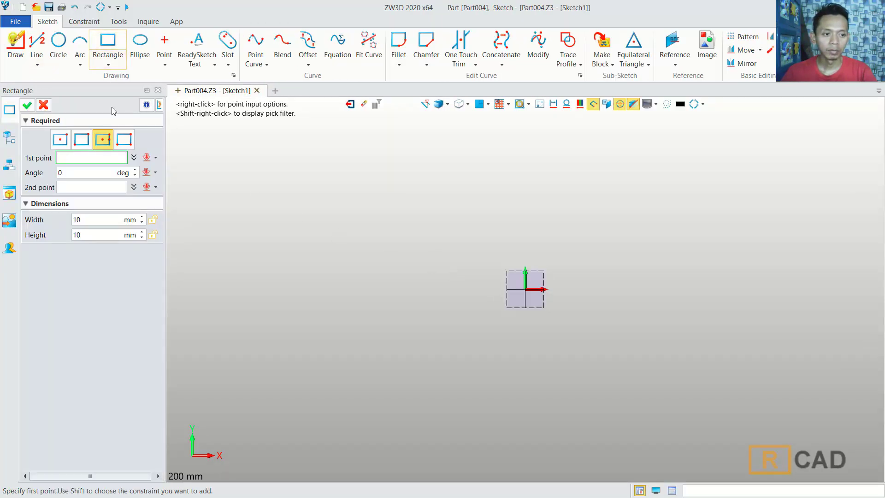
left_click(104, 140)
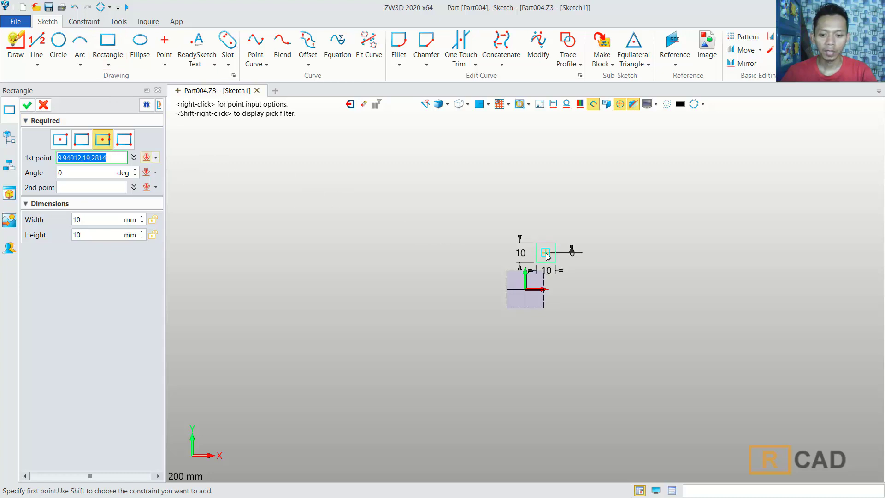
left_click(525, 289)
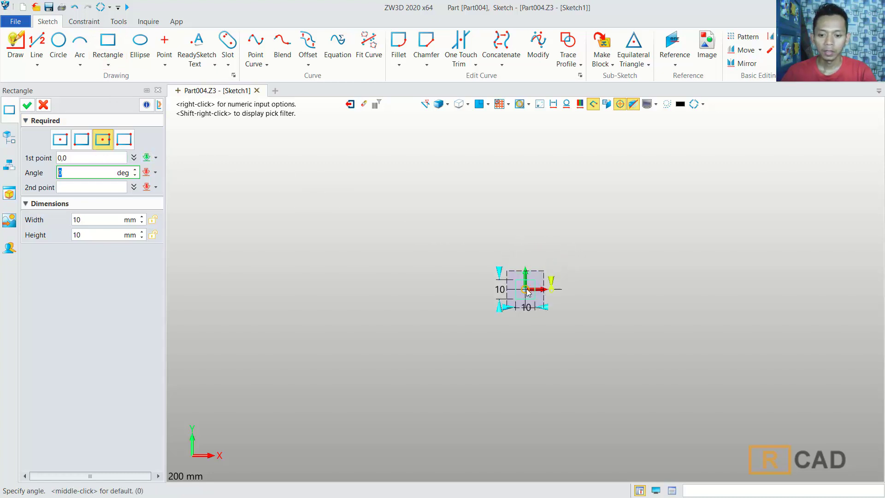
left_click(90, 219)
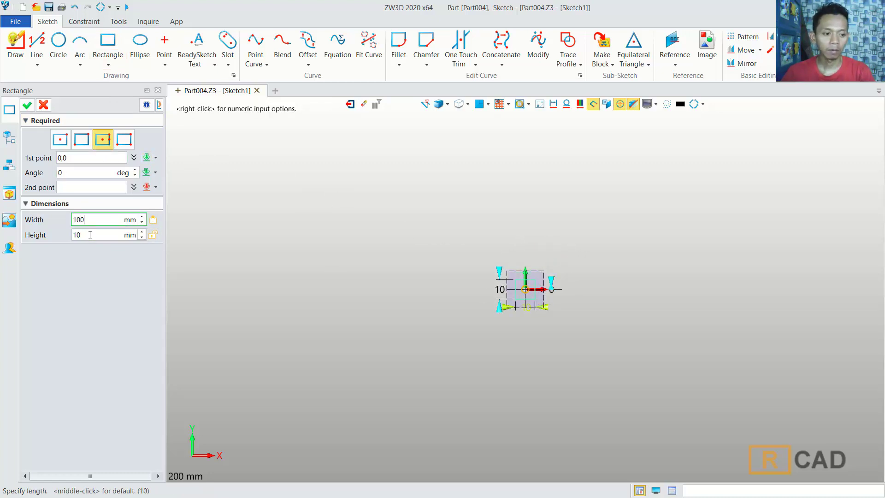
left_click(90, 235)
type("0")
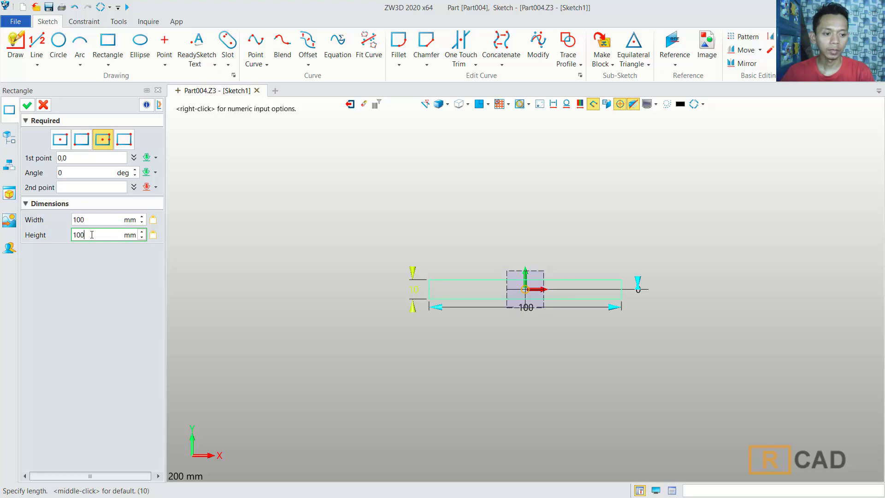
left_click(27, 105)
middle_click_drag(587, 269, 567, 261)
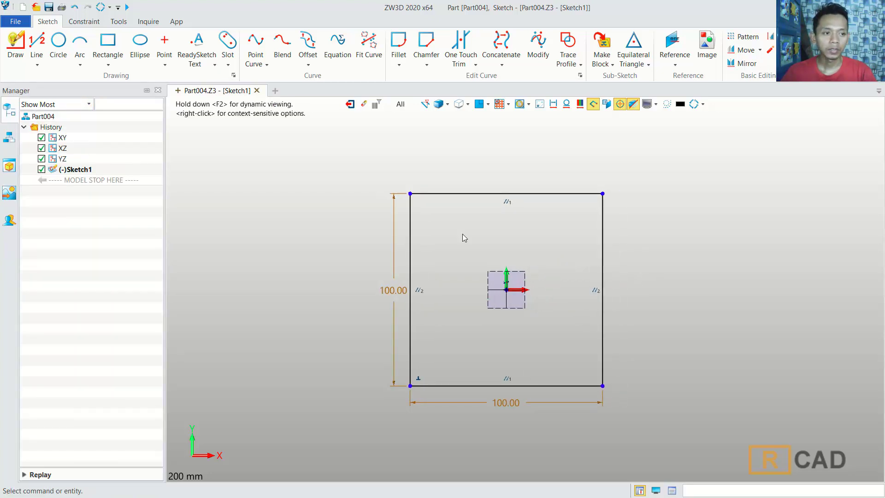
Draw an R8 circle near the top-left corner and an R30 circle at the origin.
left_click(58, 41)
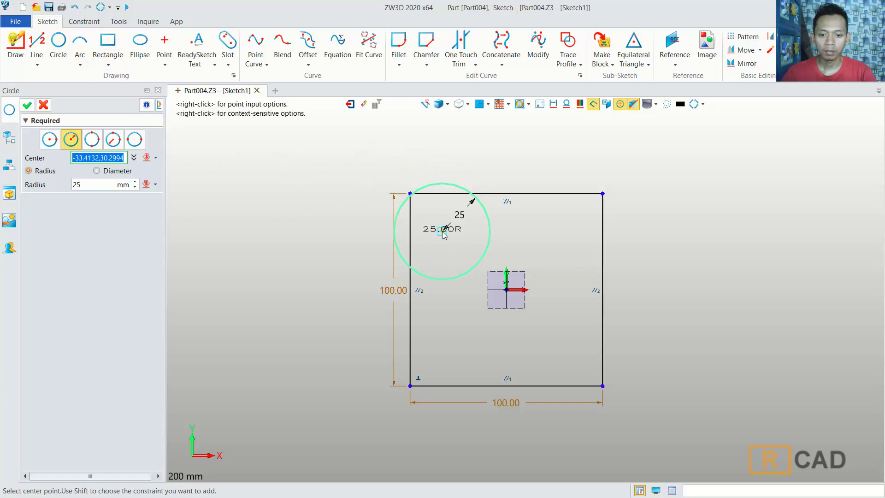
scroll(444, 231, "up", 1)
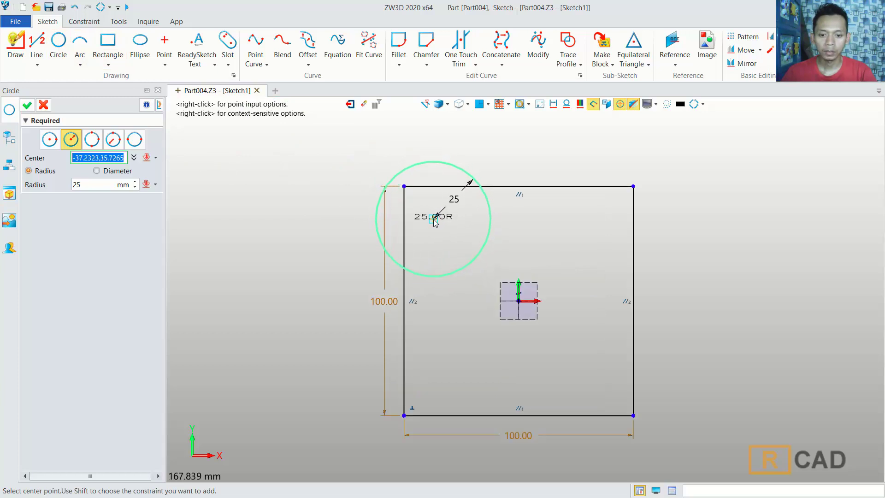
left_click(433, 218)
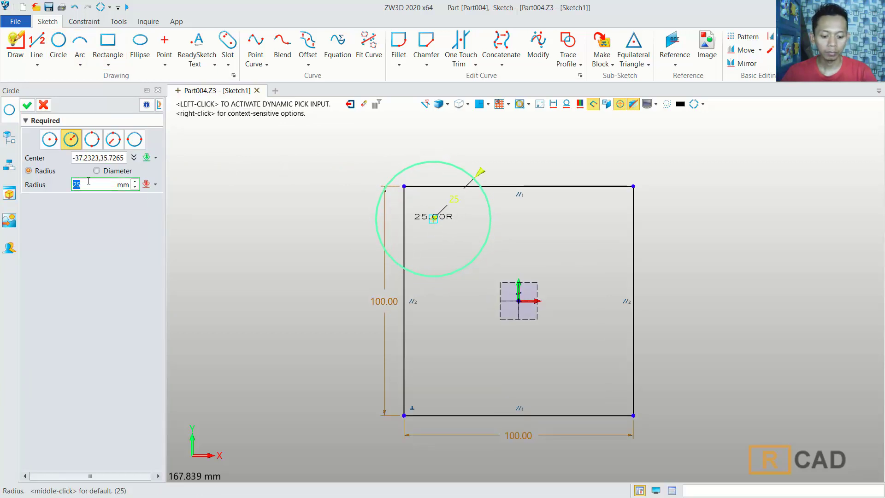
type("8")
key("Return")
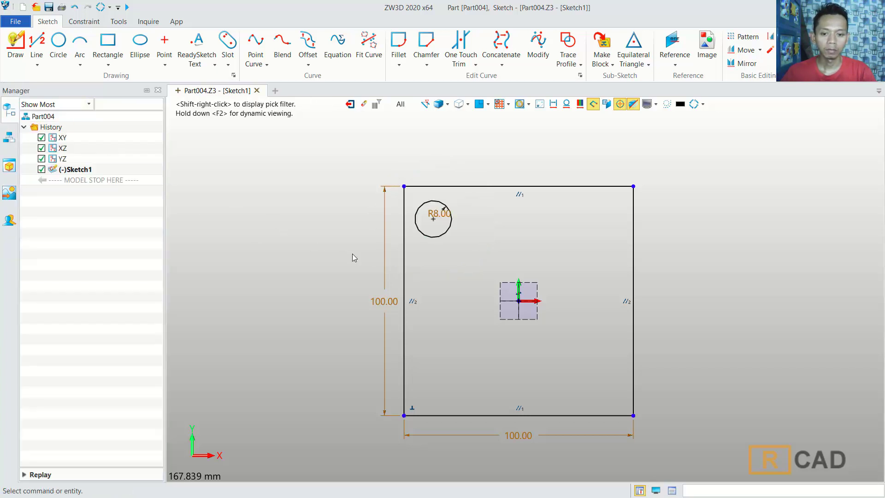
middle_click(516, 261)
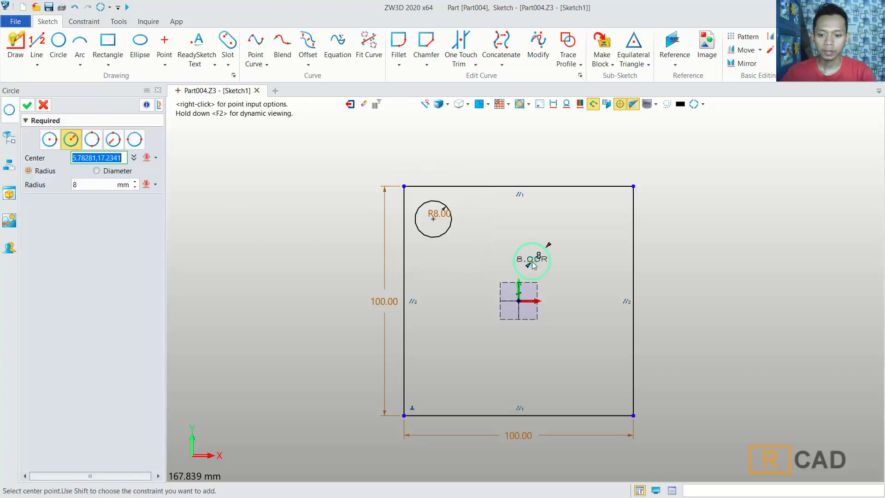
left_click(518, 300)
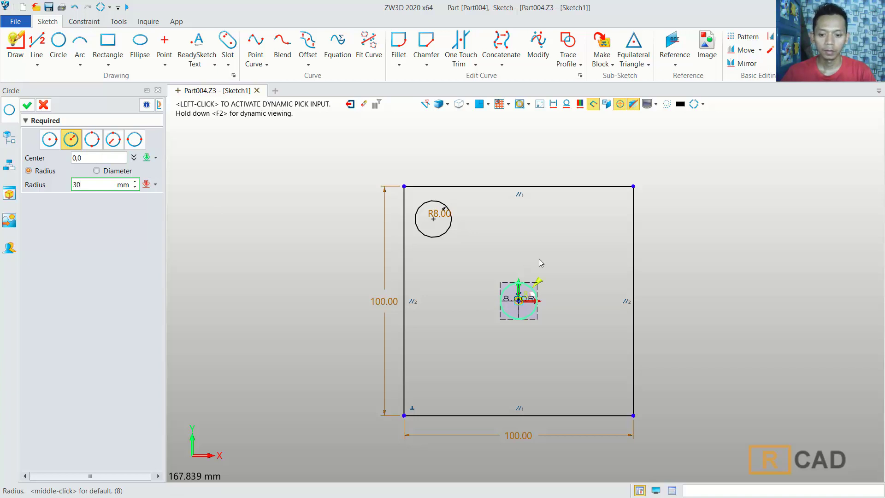
key("Return")
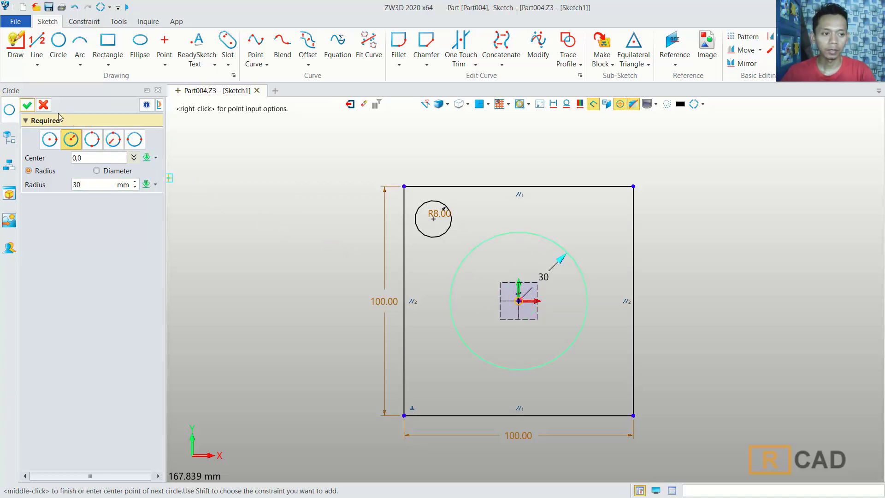
left_click(27, 107)
right_click_drag(546, 286, 532, 275)
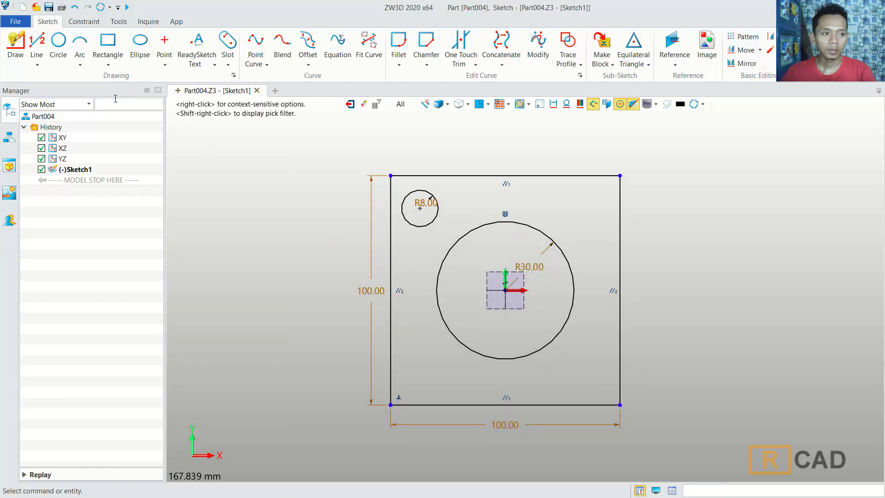
Draw lines from the left-edge midpoint to the origin and up to the top-edge midpoint.
left_click(18, 49)
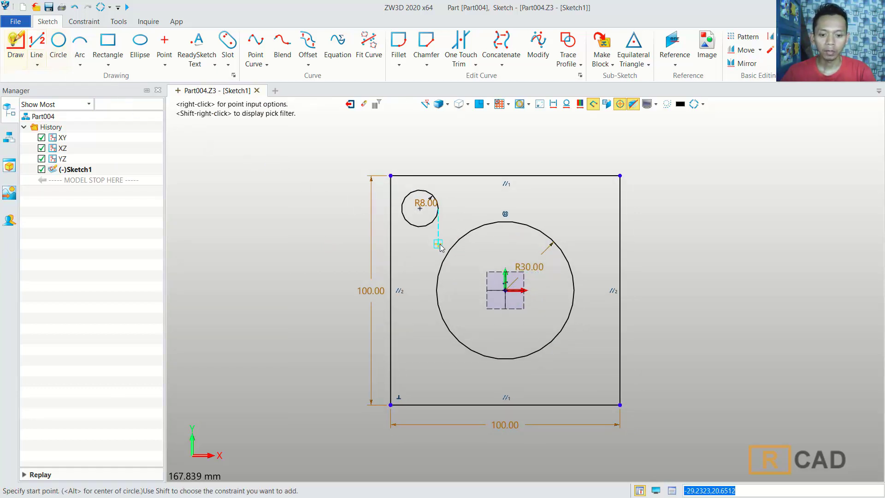
left_click(390, 290)
left_click(505, 290)
left_click(505, 176)
middle_click(524, 211)
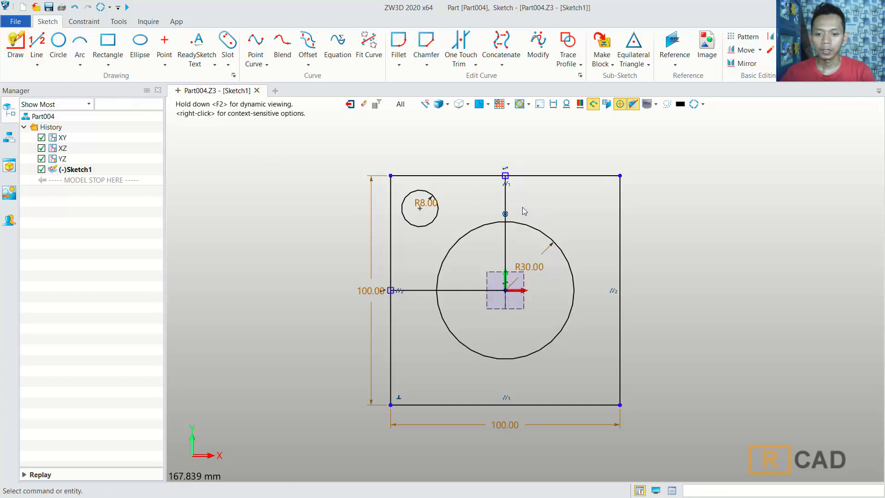
Convert both lines into construction lines with Toggle Type.
left_click(506, 210)
left_click(420, 292)
right_click(555, 203)
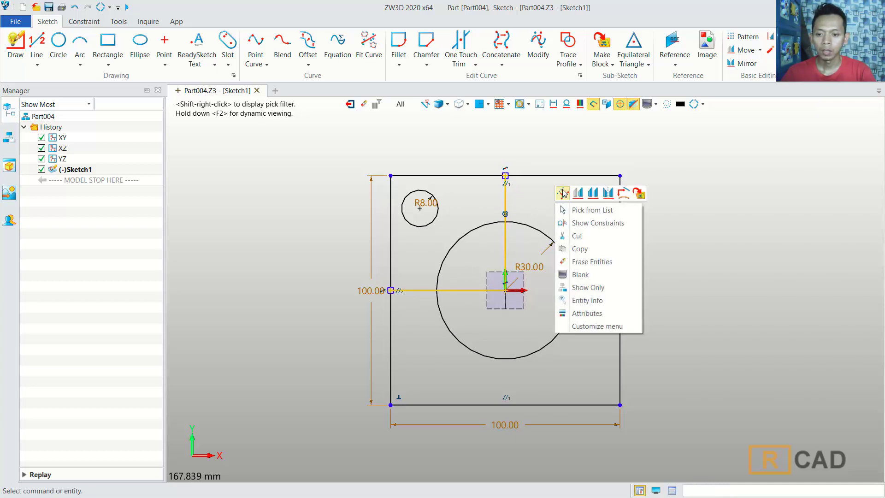
left_click(562, 191)
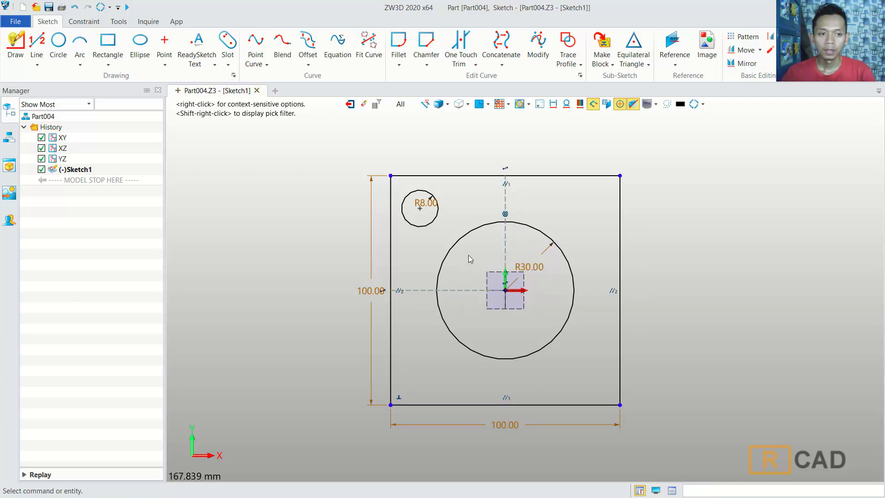
Dimension the R8 circle's centre 15 mm from the square's left edge.
left_click(84, 22)
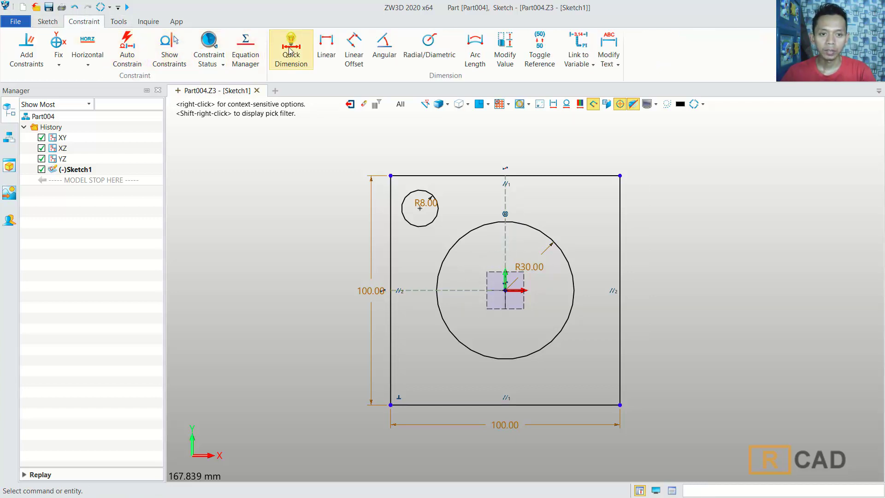
left_click(289, 58)
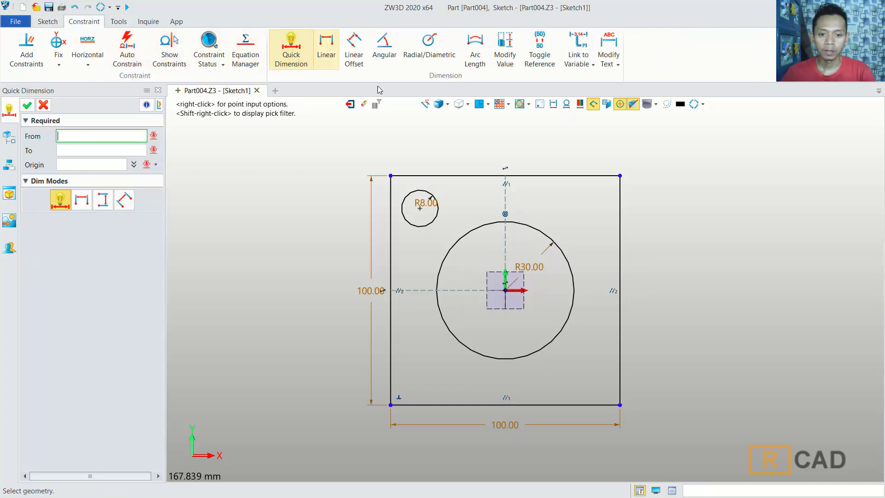
left_click(425, 209)
left_click(390, 175)
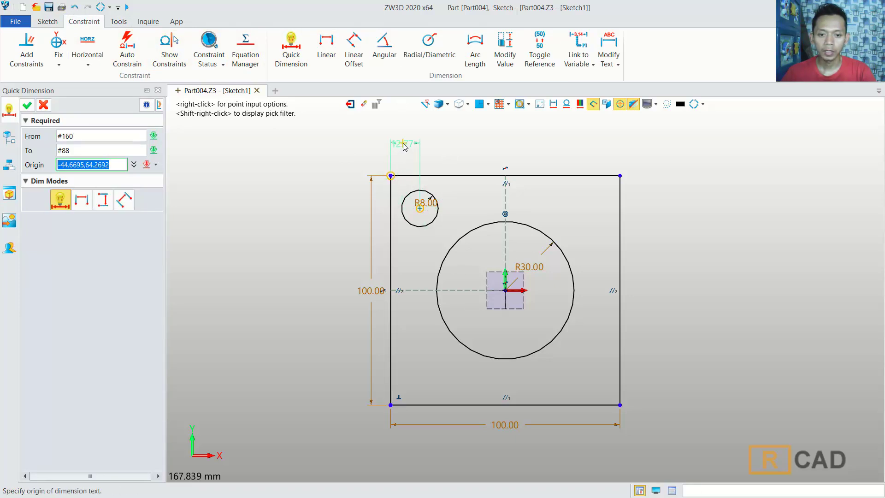
left_click(404, 147)
type("15")
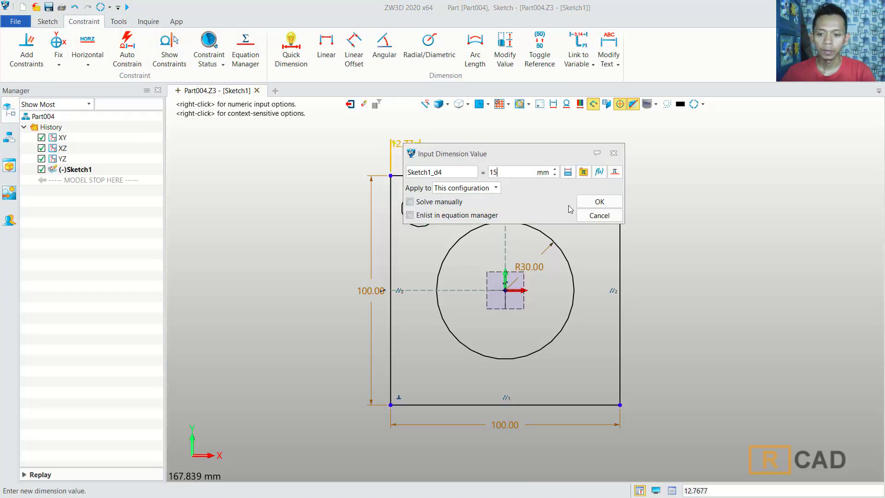
left_click(598, 201)
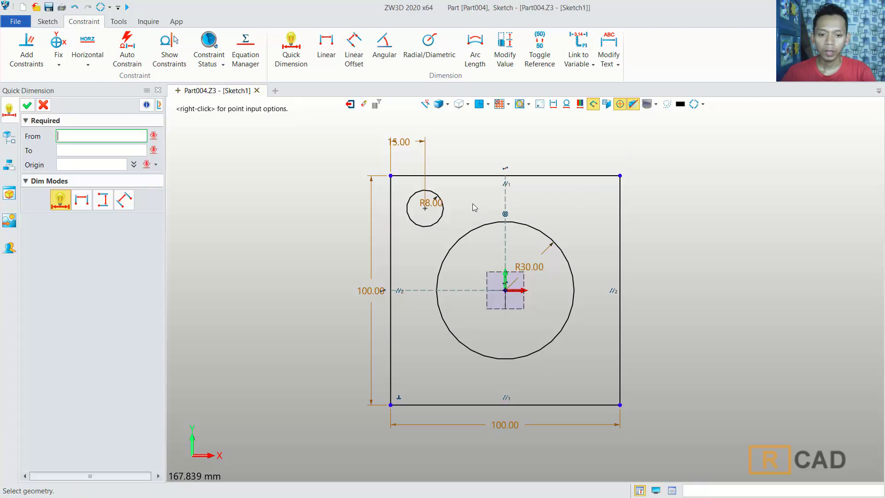
Dimension the R8 circle's centre 15 mm from the square's top edge.
left_click(425, 209)
left_click(390, 175)
left_click(349, 201)
type("15")
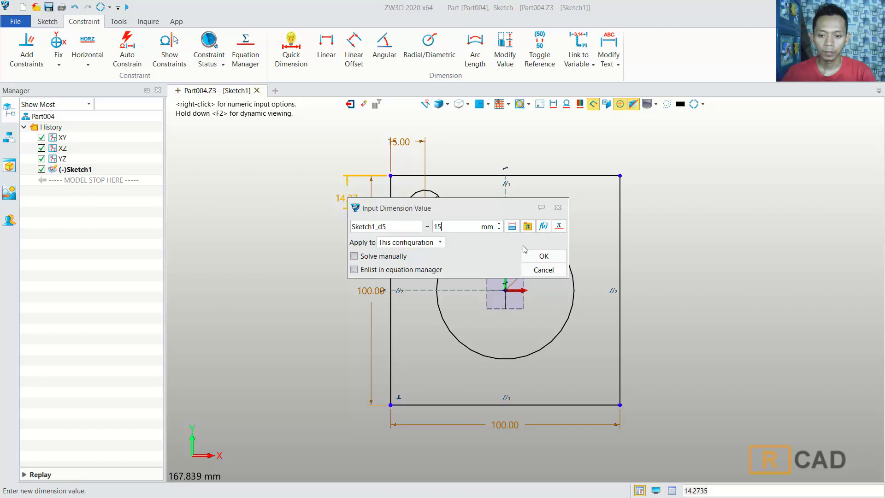
left_click(538, 256)
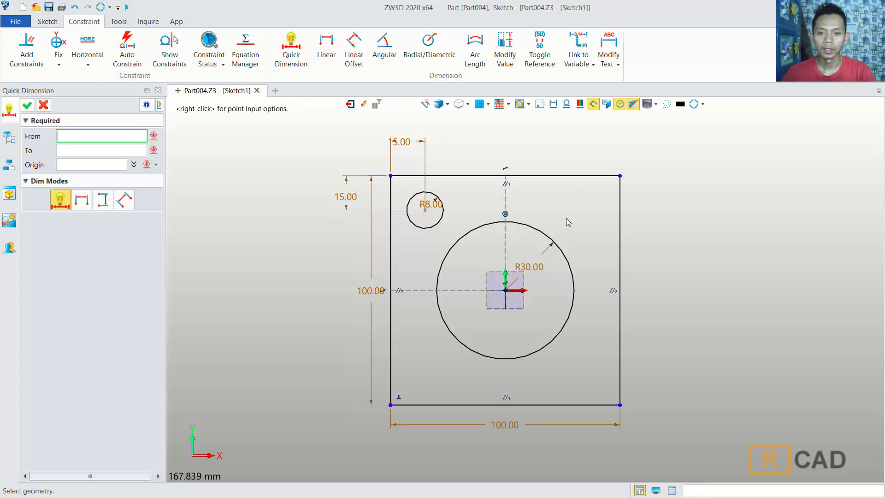
left_click(47, 23)
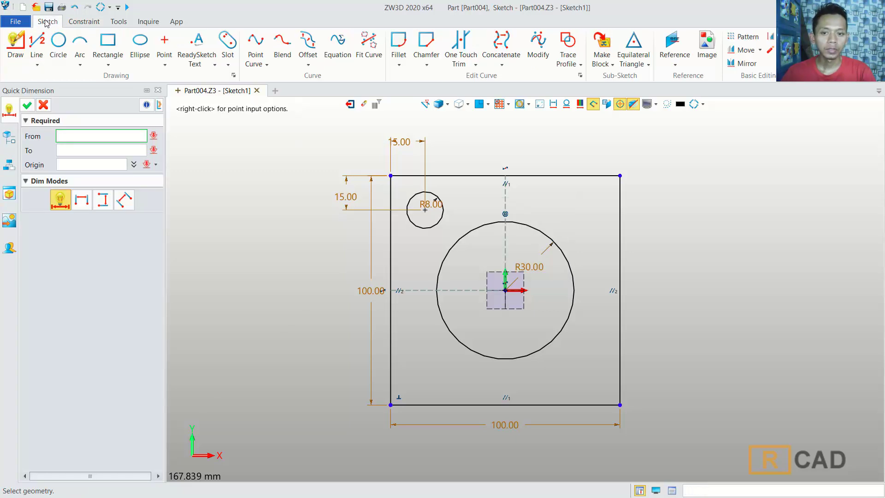
Mirror the R8 circle across the vertical construction line to the top-right corner.
left_click(742, 64)
left_click(440, 218)
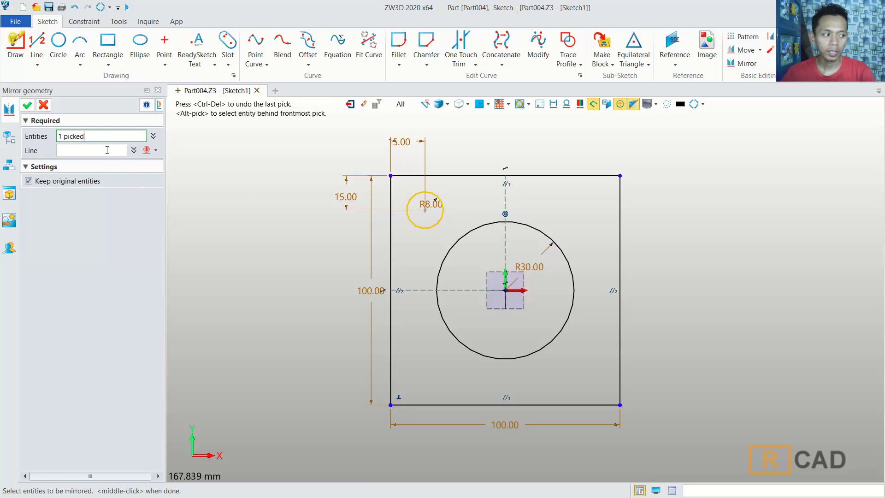
middle_click(132, 159)
left_click(507, 208)
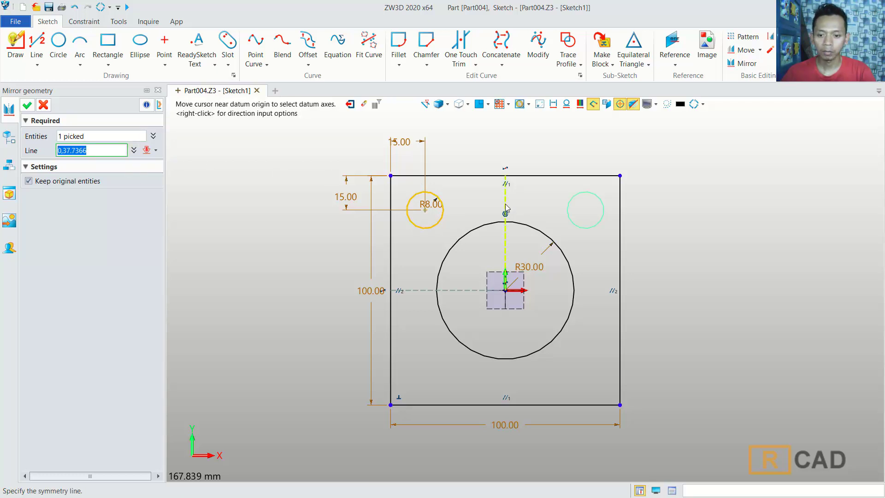
middle_click(505, 209)
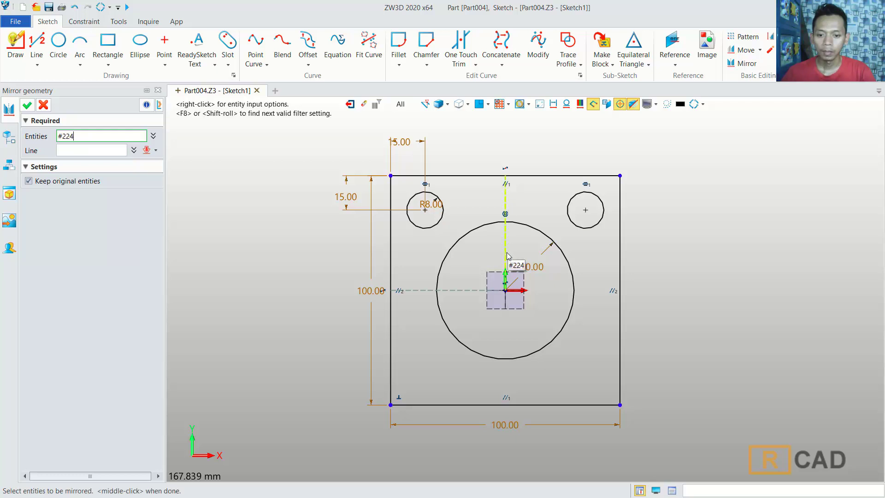
Mirror both top circles across the horizontal construction line to the bottom corners.
left_click(440, 227)
left_click(577, 230)
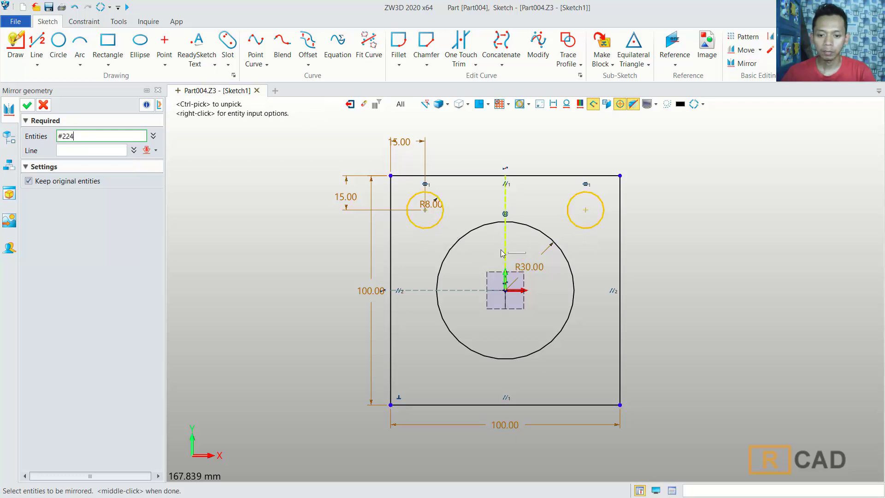
left_click(110, 150)
left_click(420, 291)
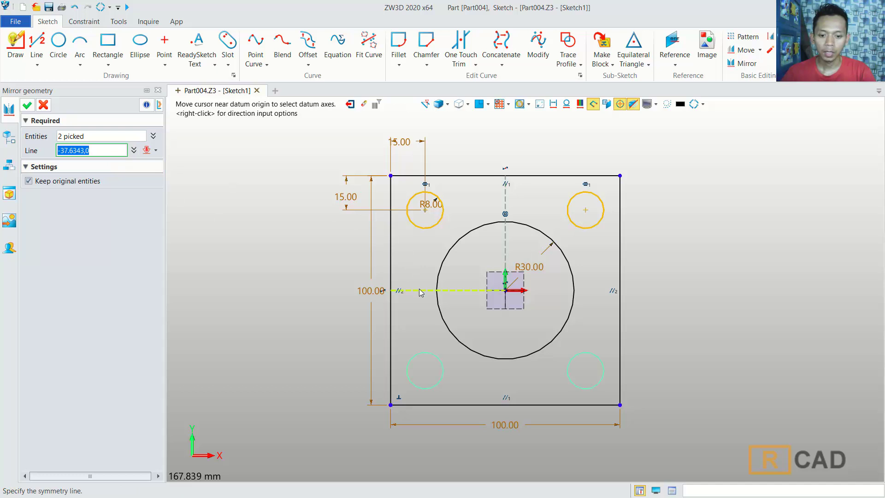
middle_click(422, 293)
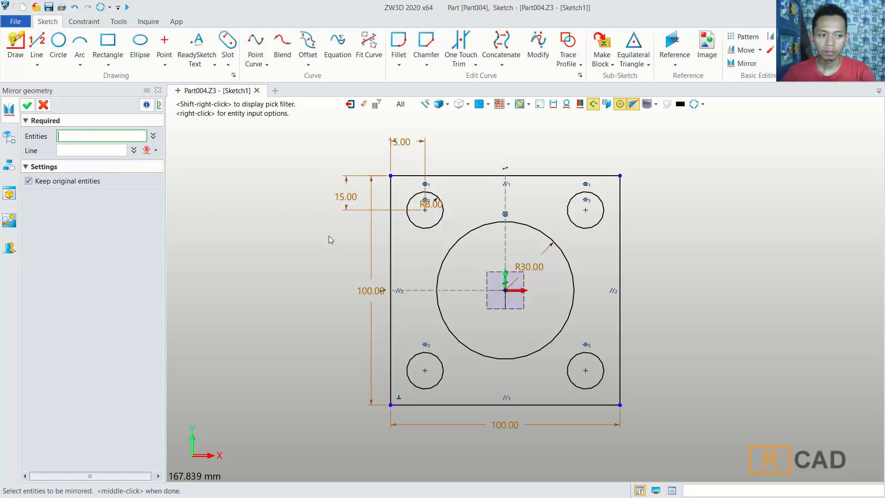
left_click(26, 105)
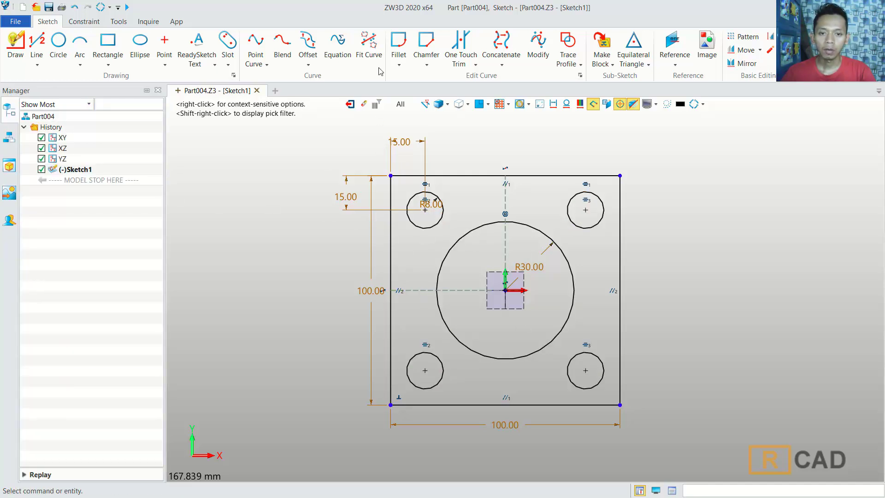
Fillet the square's top-left corner with a 15 mm radius.
left_click(398, 45)
left_click(391, 201)
left_click(414, 179)
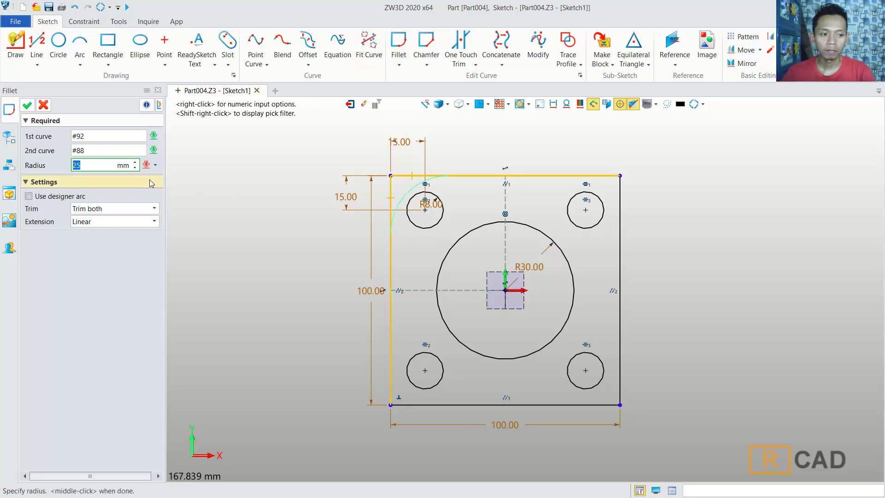
type("15")
left_click(100, 150)
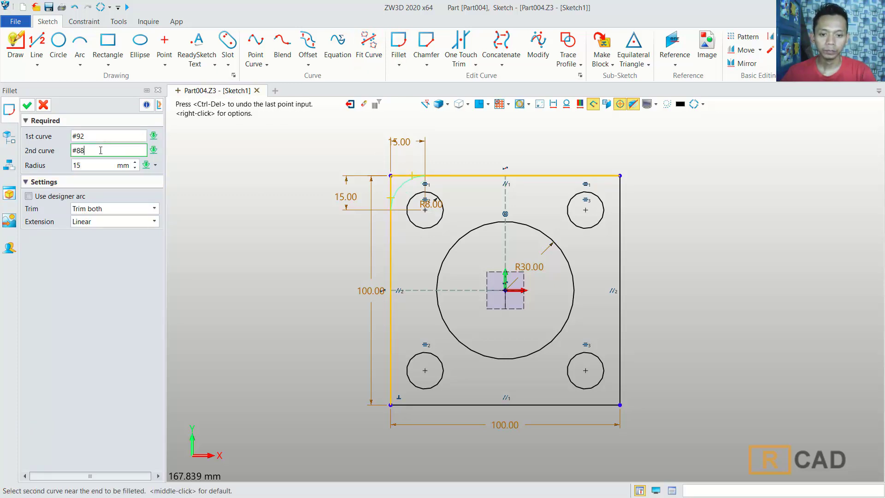
middle_click(306, 186)
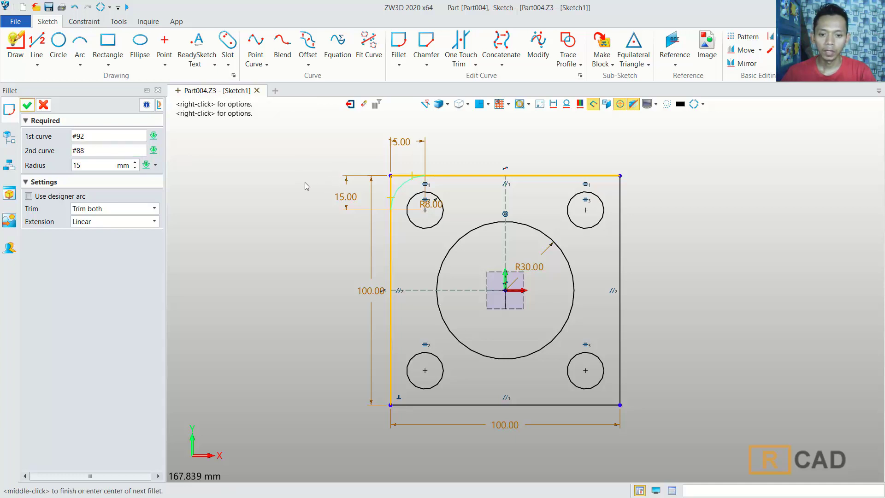
Round the remaining three corners with the same R15 fillet.
left_click(615, 185)
left_click(621, 198)
left_click(618, 369)
left_click(595, 405)
left_click(420, 406)
left_click(390, 389)
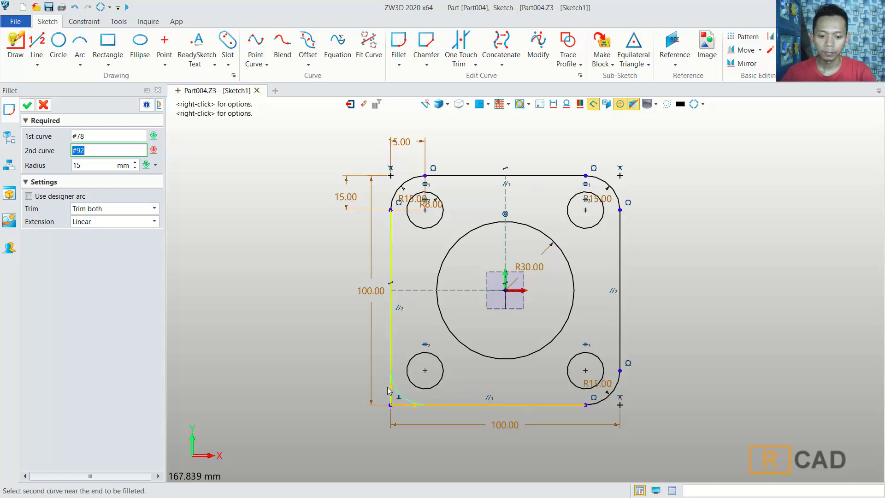
left_click(27, 105)
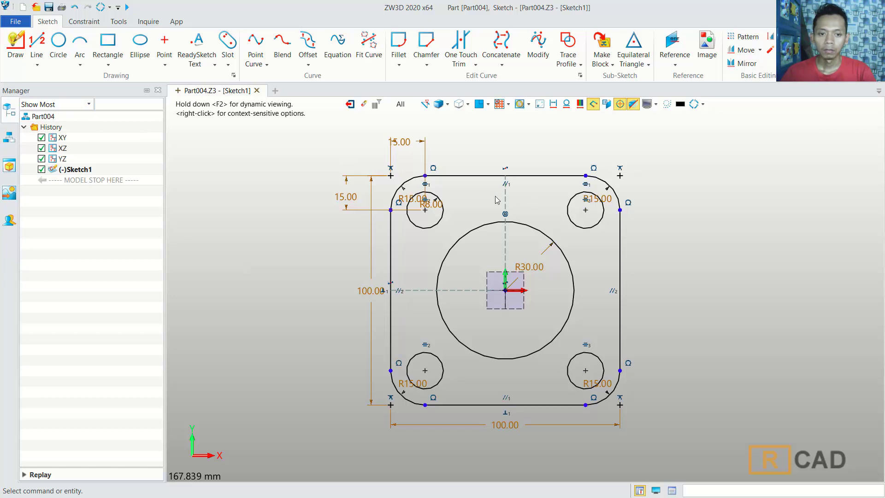
Exit Sketch1 and start Sketch2 on the XZ datum plane.
left_click(350, 104)
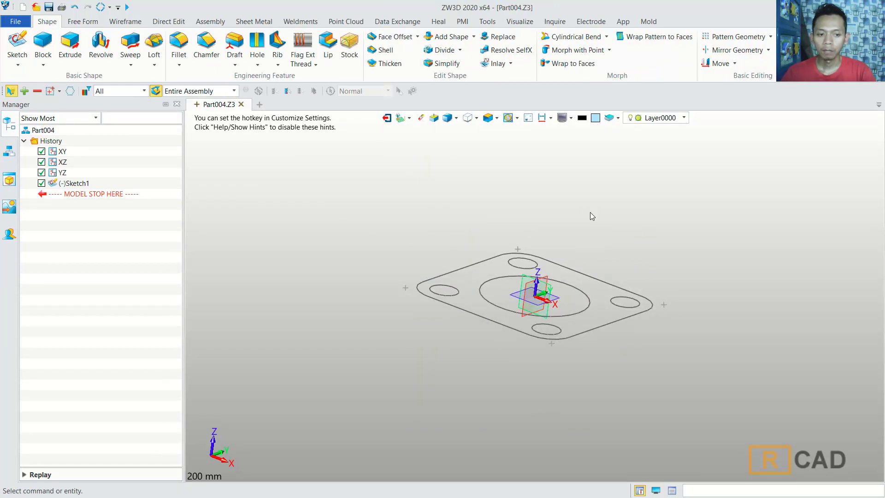
left_click(17, 46)
left_click(537, 269)
left_click(531, 282)
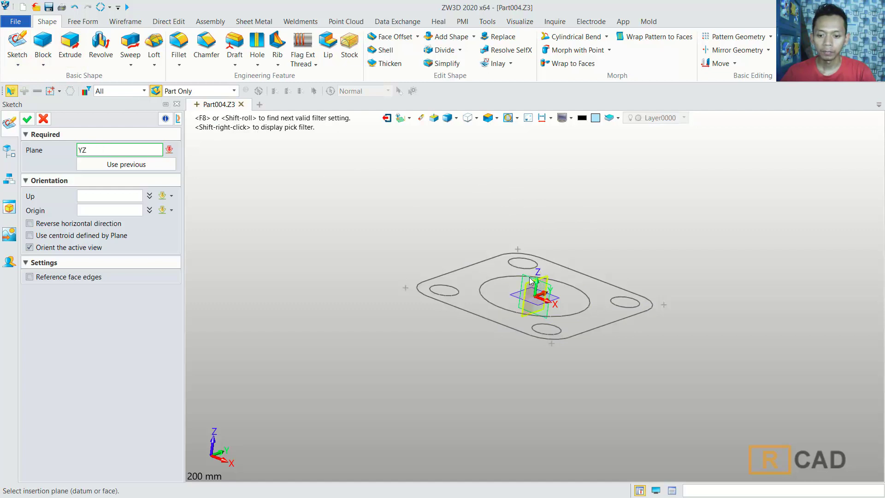
left_click(537, 267)
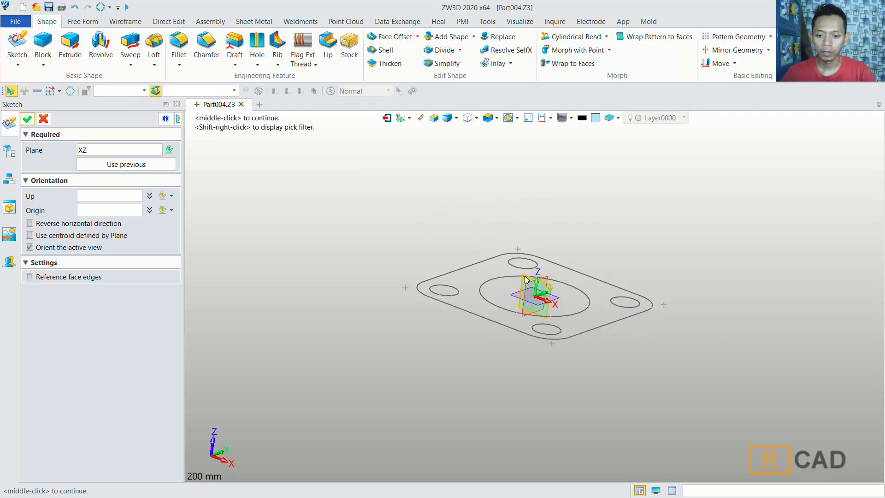
middle_click(586, 187)
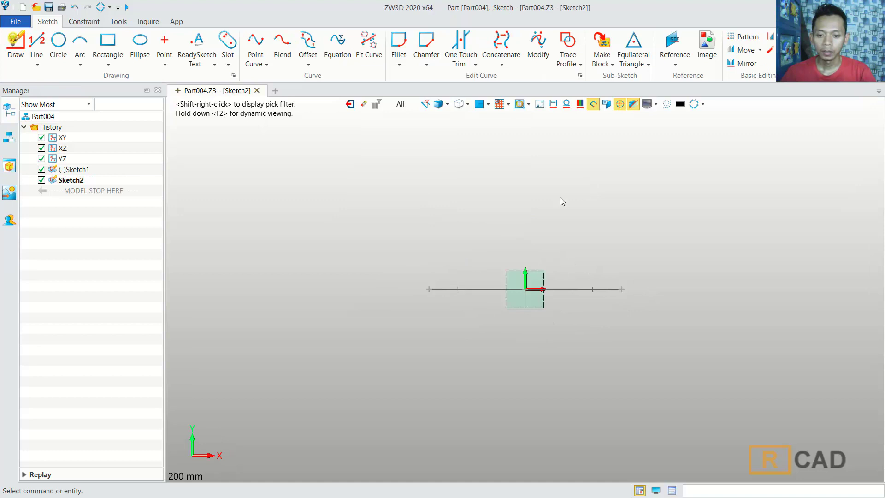
middle_click_drag(518, 203, 490, 277)
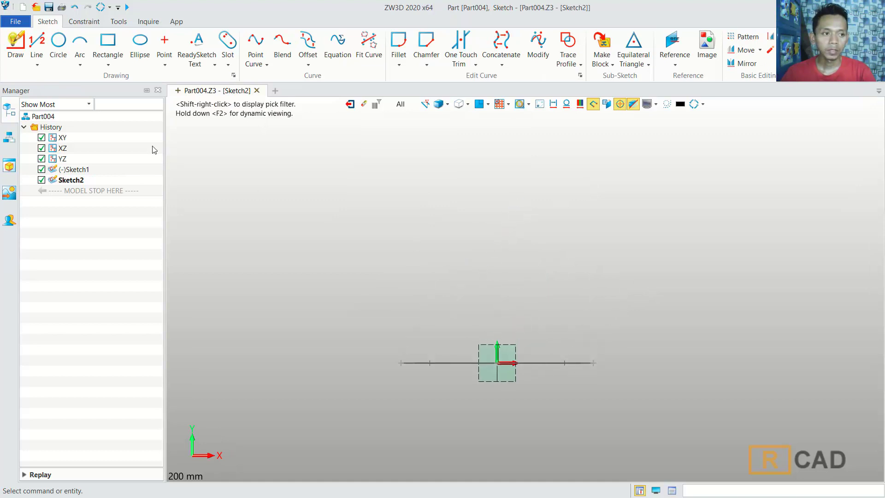
Draw a vertical line up from the origin, then a horizontal line running left.
left_click(14, 44)
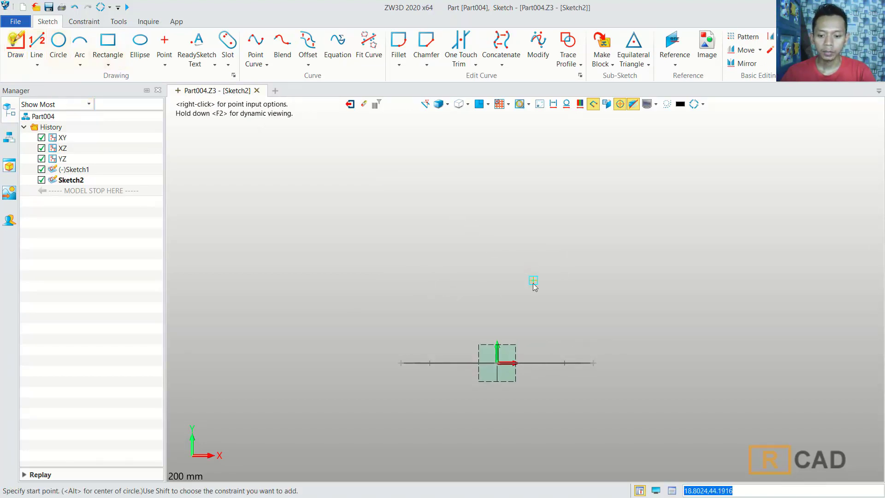
left_click(496, 363)
left_click(497, 187)
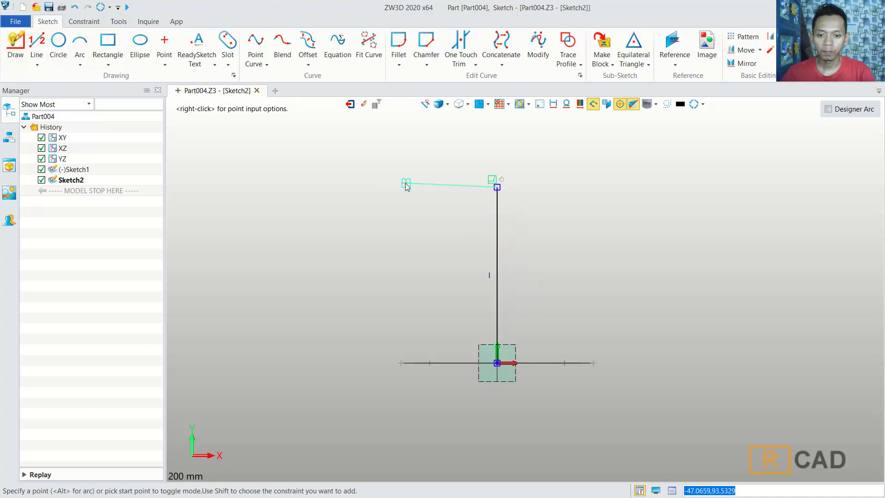
left_click(387, 186)
middle_click(428, 219)
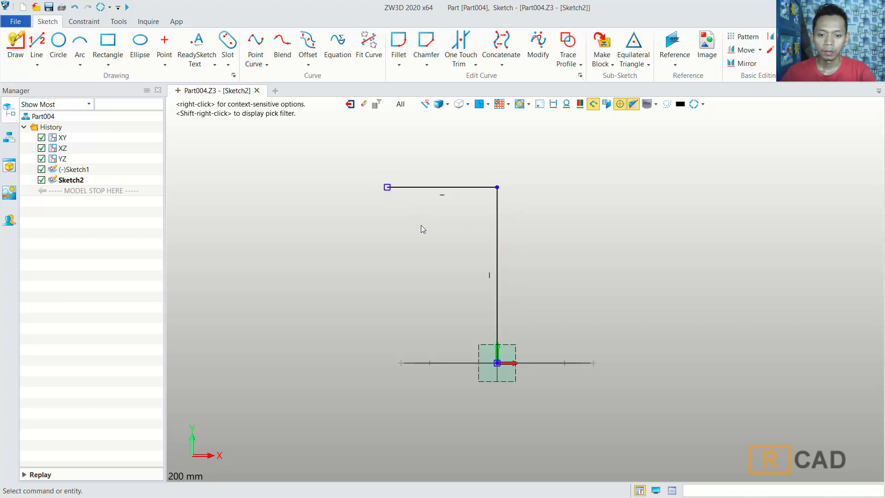
Dimension the vertical line to 100 mm and the horizontal line to 80 mm.
left_click(84, 21)
left_click(291, 50)
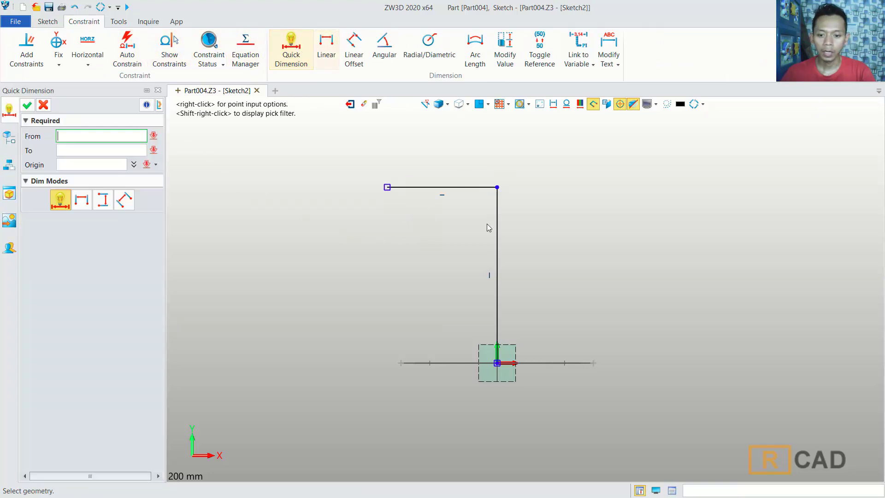
left_click(496, 248)
left_click(524, 256)
type("100")
left_click(726, 314)
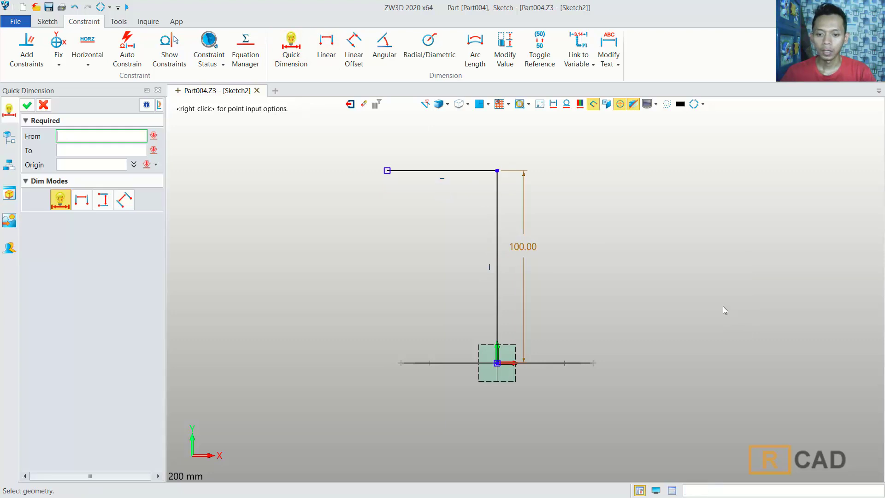
left_click(457, 171)
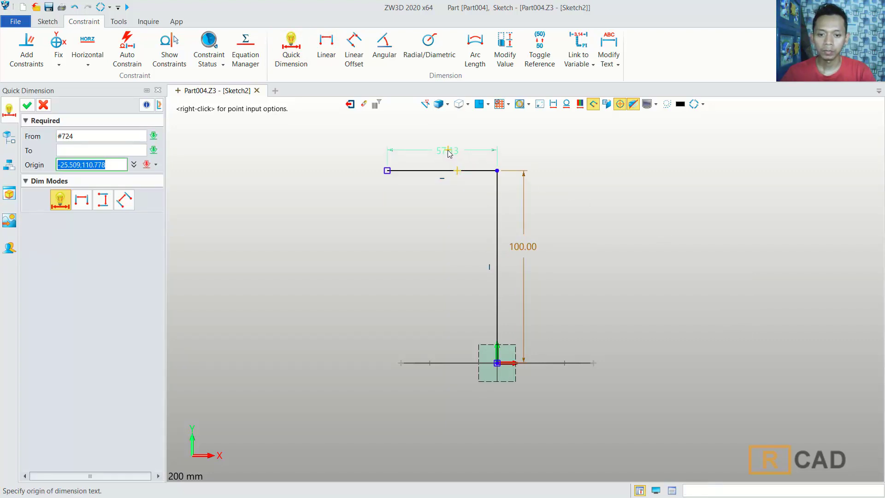
left_click(445, 153)
type("80")
left_click(658, 208)
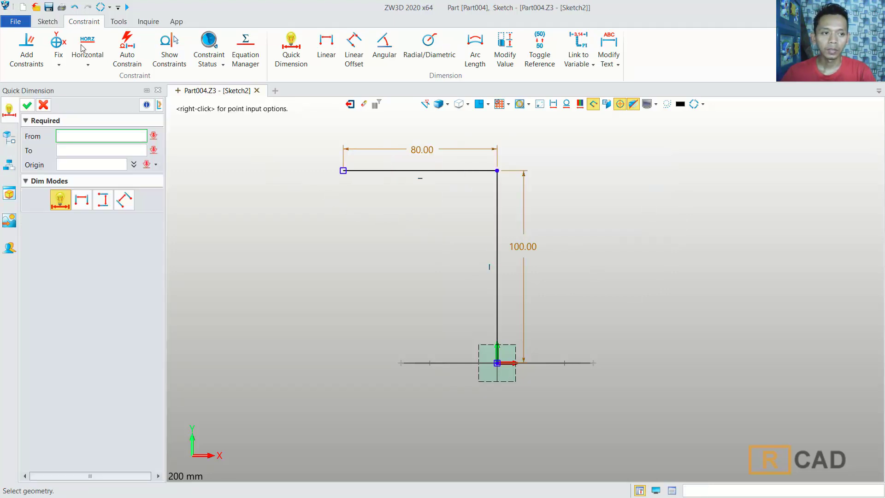
left_click(48, 21)
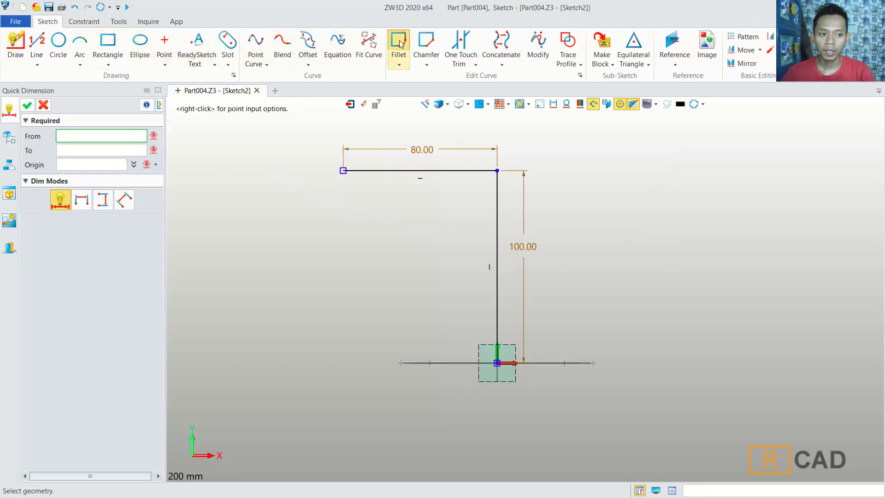
Fillet the corner between the top 80 mm line and the vertical 100 mm line with radius 35.
left_click(398, 40)
left_click(69, 164)
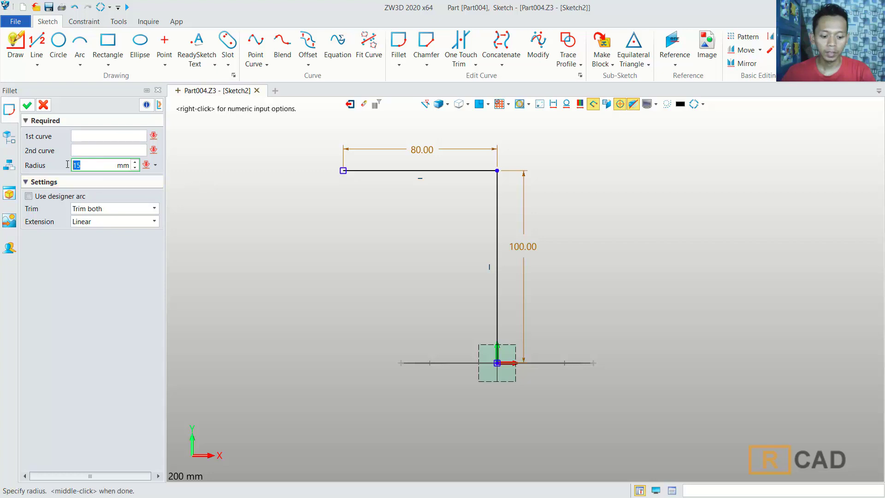
type("35")
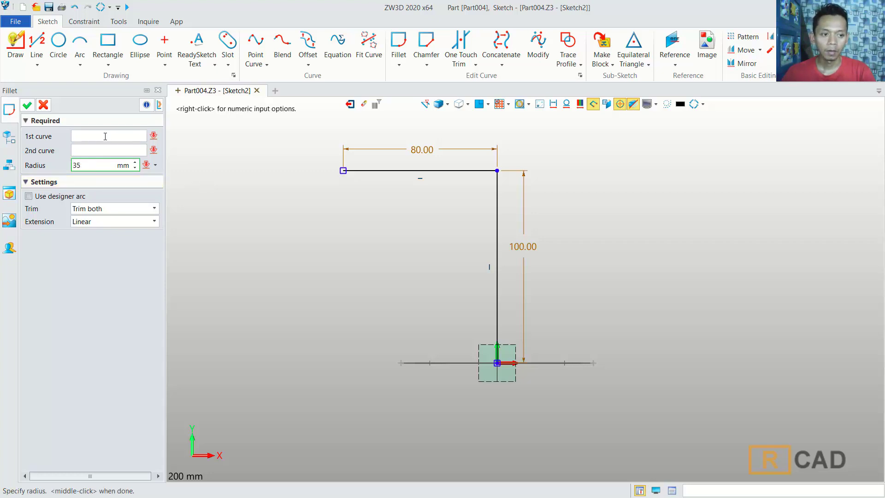
left_click(97, 135)
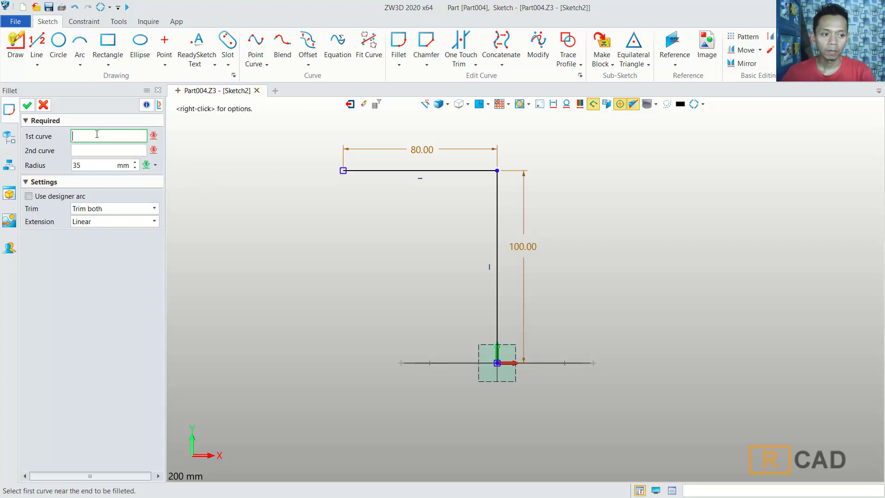
left_click(470, 170)
left_click(496, 207)
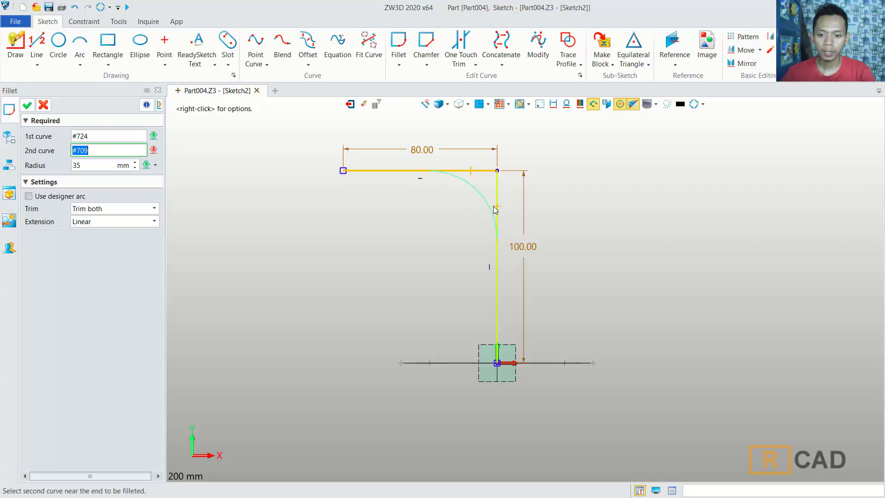
left_click(27, 106)
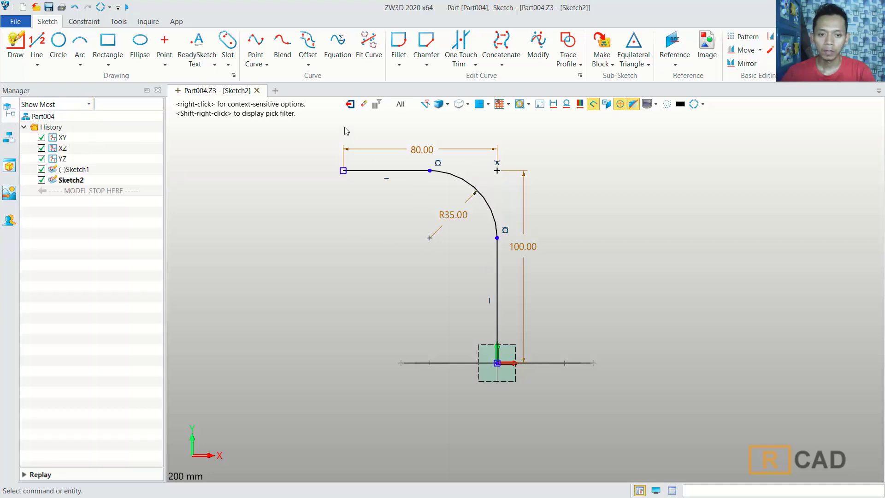
Exit the path sketch and orbit to view the path above the flange.
left_click(350, 104)
middle_click_drag(567, 275, 591, 251)
mouse_move(579, 206)
middle_mouse_down()
mouse_move(584, 226)
mouse_move(573, 245)
middle_mouse_up()
Extrude Sketch1 5 mm with no direction set, forming the holed flange plate.
scroll(585, 227, "down", 1)
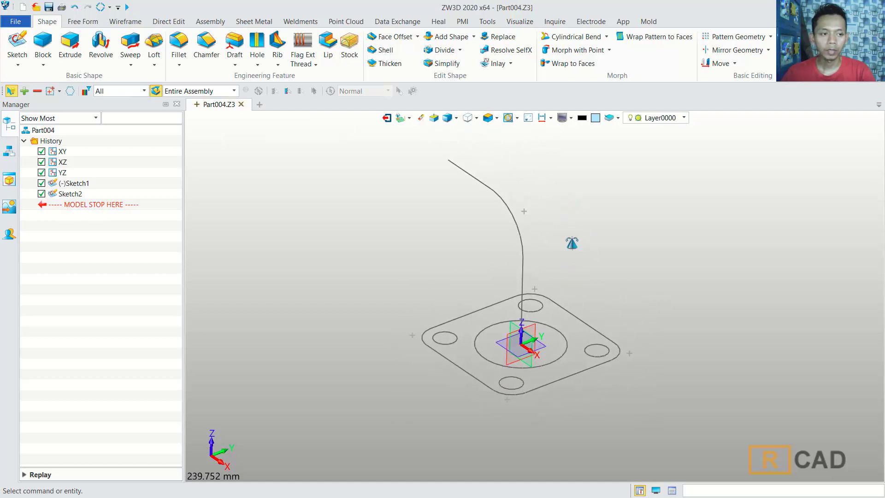
left_click(63, 45)
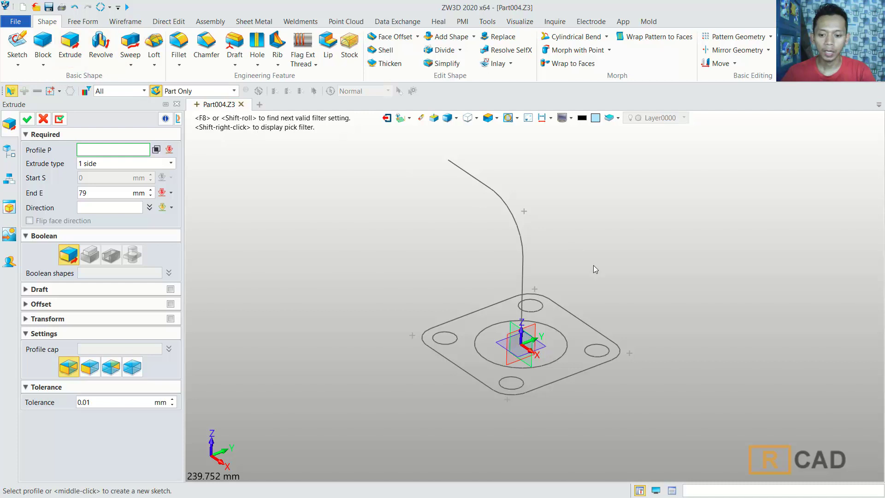
left_click(596, 325)
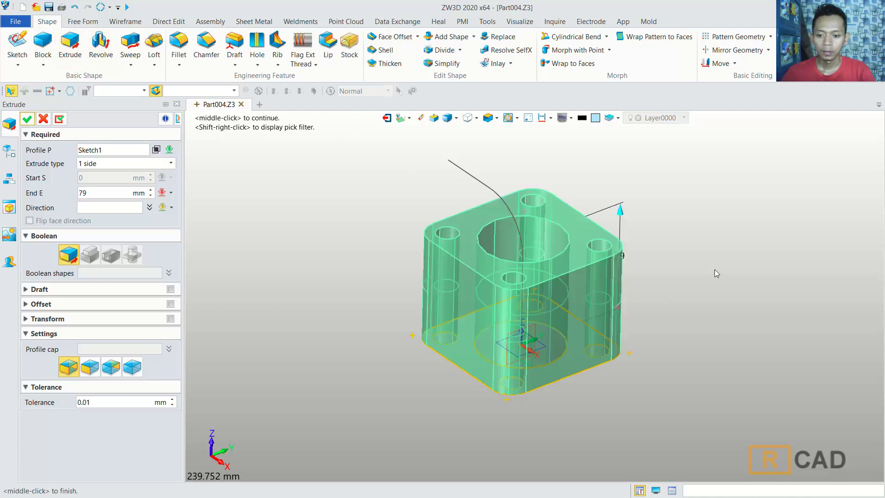
left_click(87, 193)
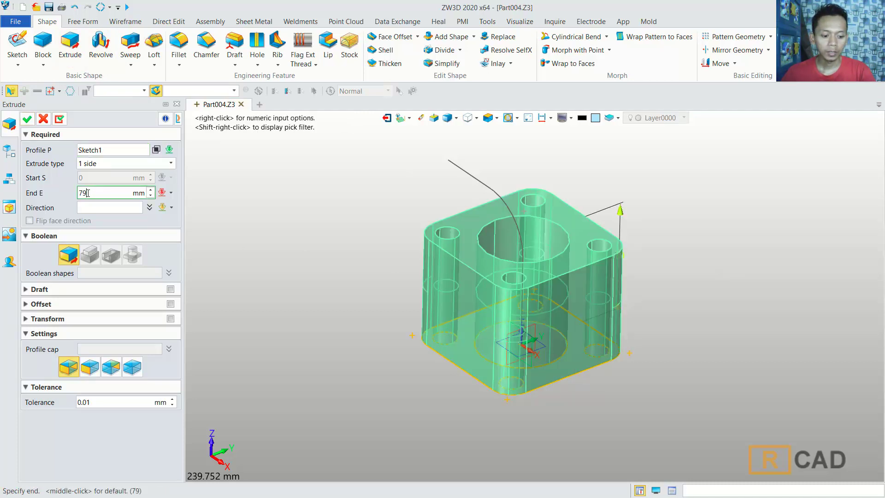
key("Return")
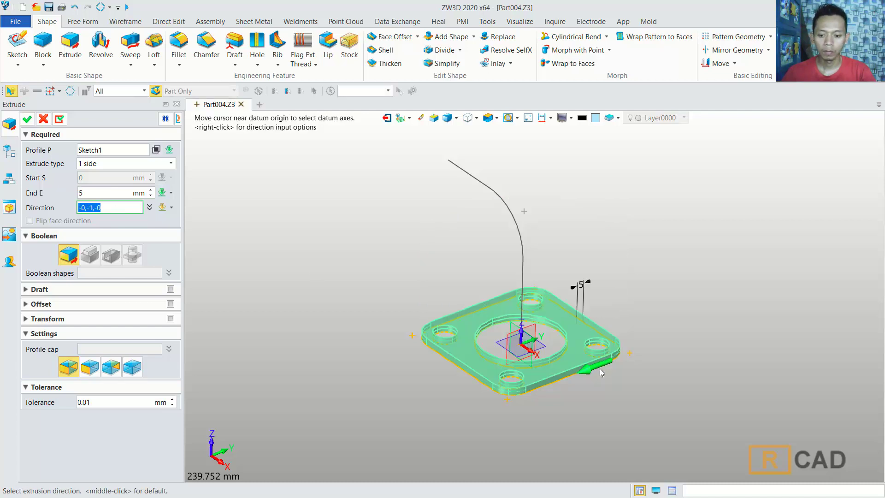
key("BackSpace")
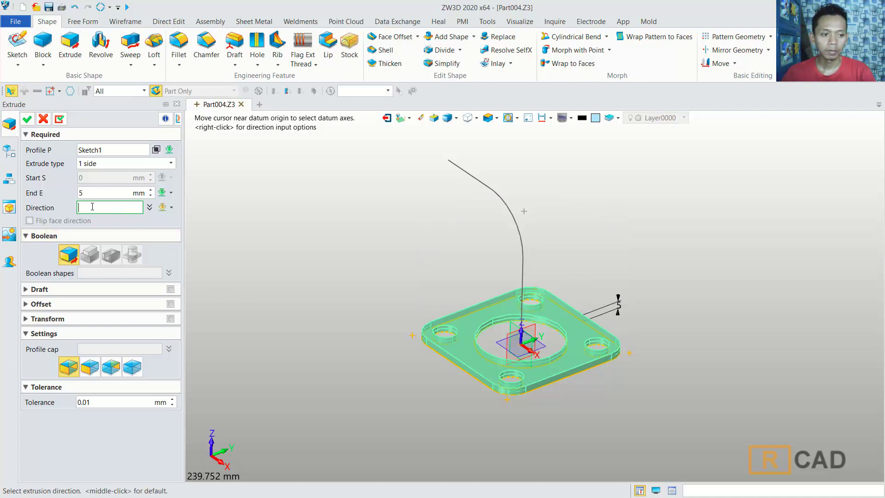
left_click(27, 119)
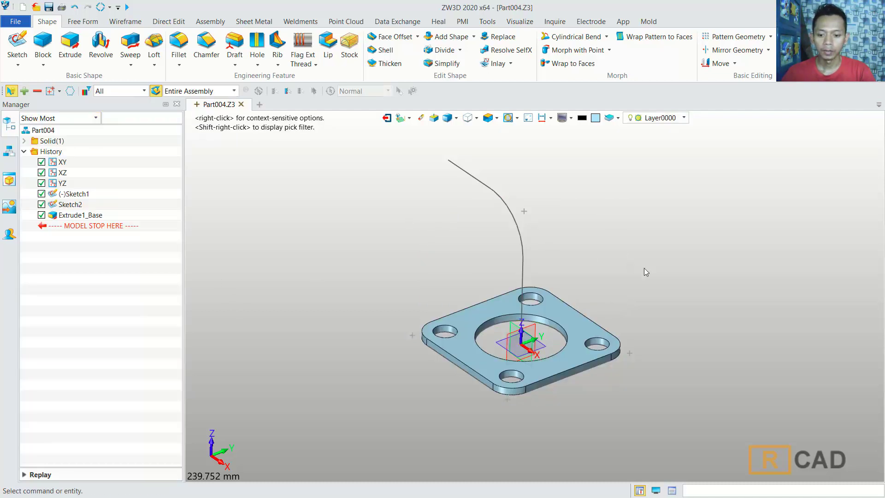
Blank Sketch1, then sweep the central hole circle along the R35 bent path into a solid pipe.
right_click(75, 194)
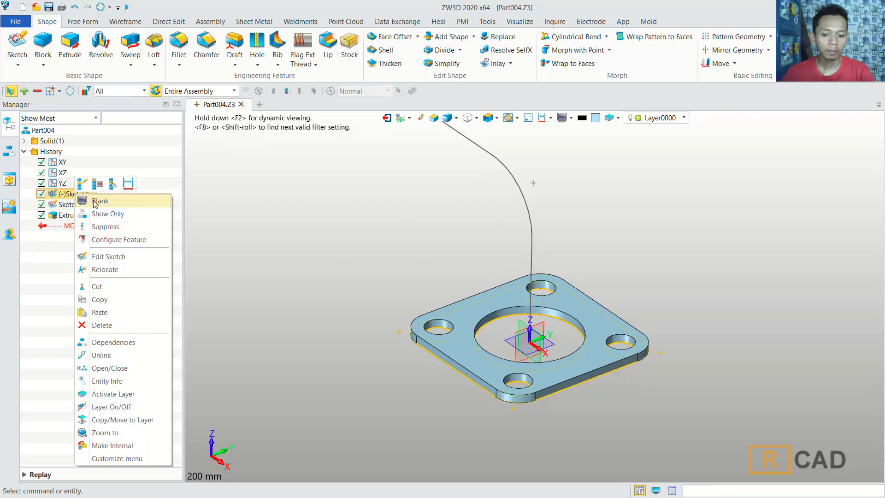
left_click(96, 201)
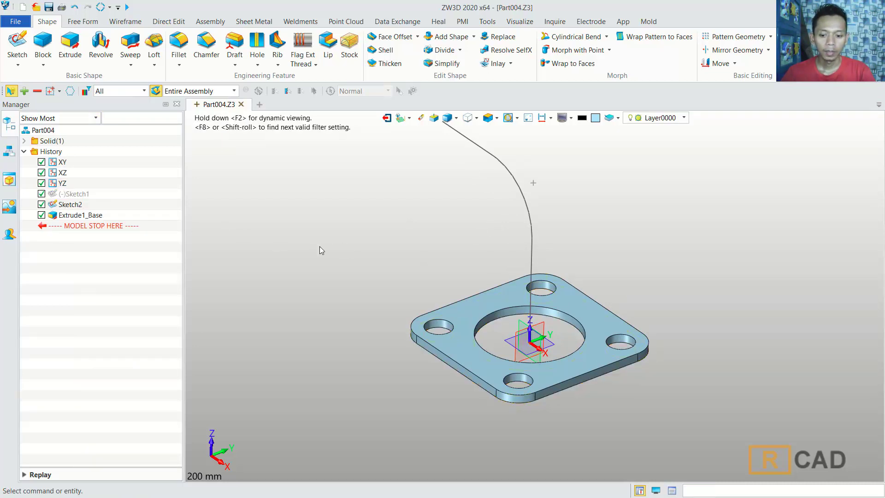
left_click(130, 46)
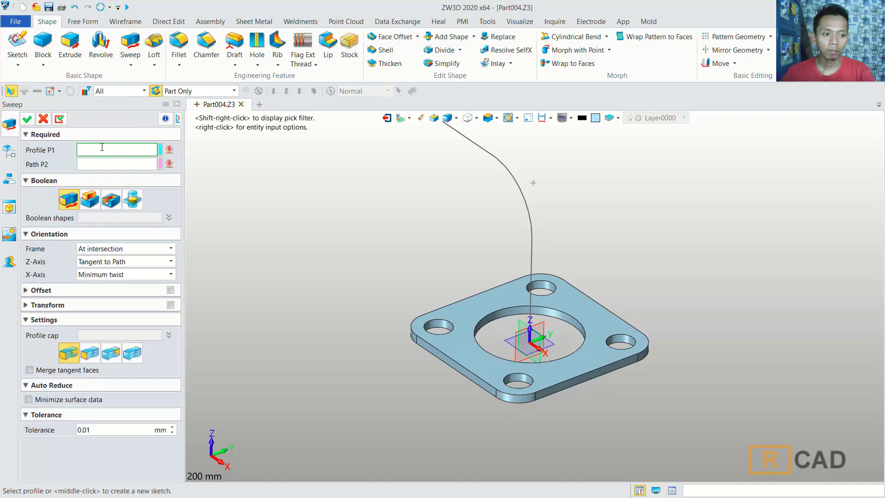
left_click(548, 320)
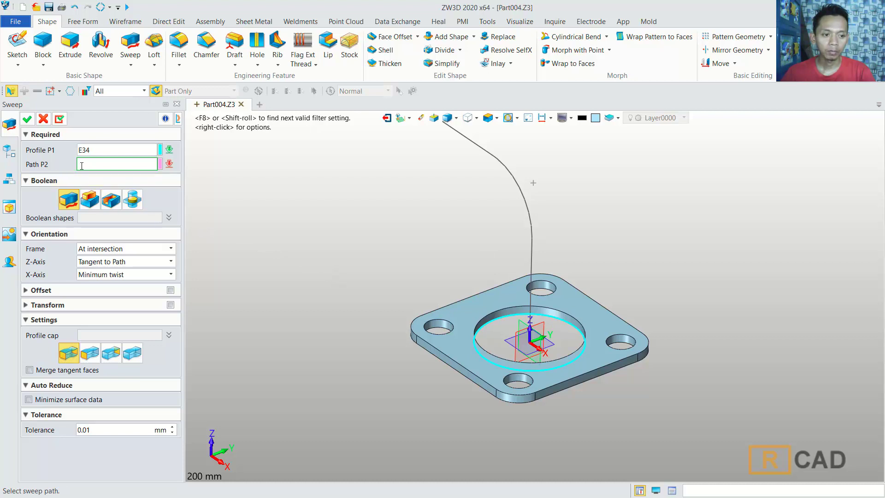
left_click(500, 167)
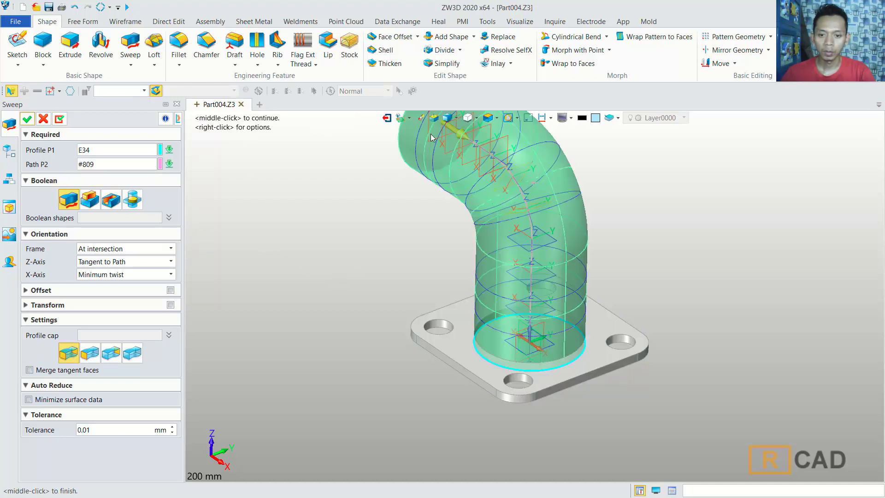
left_click(27, 119)
middle_click_drag(528, 358, 649, 467)
middle_click_drag(634, 237, 654, 264)
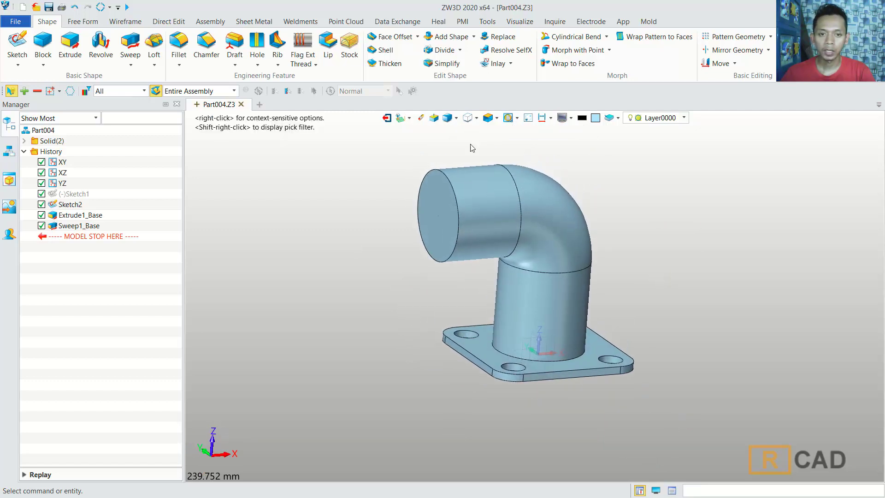
Shell the elbow pipe with a -3 mm wall, opening both its upper and bottom end faces.
left_click(385, 50)
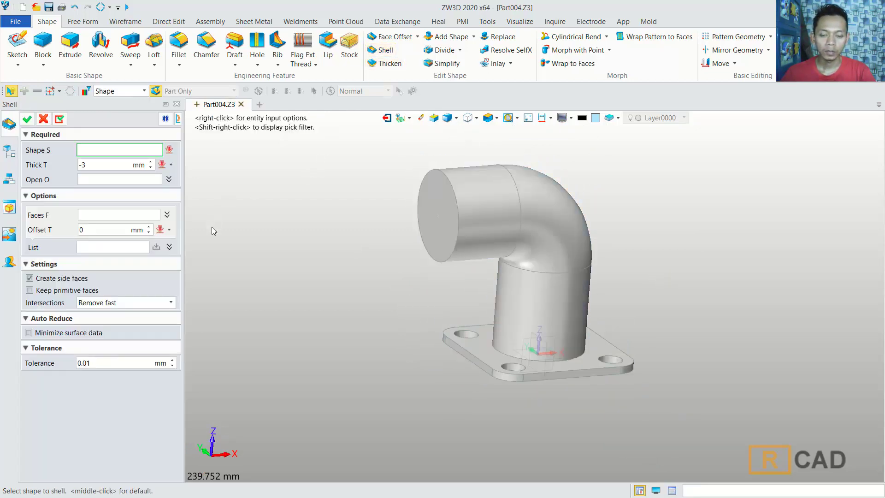
left_click(541, 238)
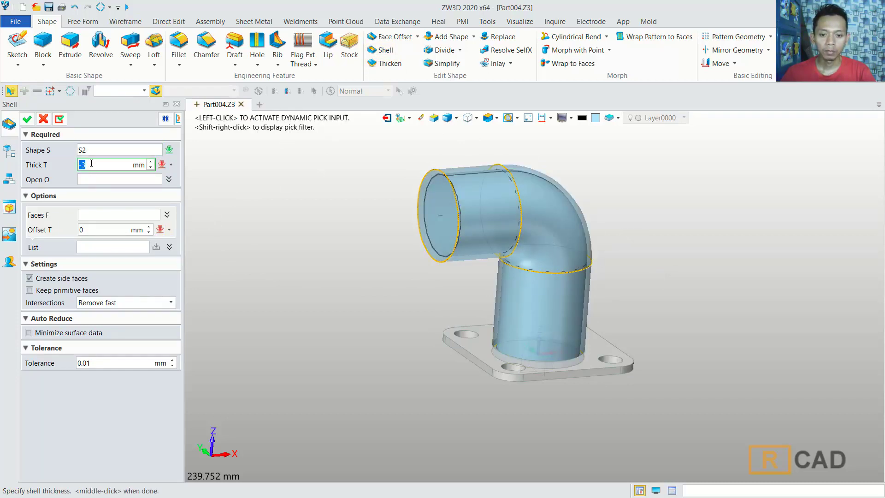
left_click(89, 179)
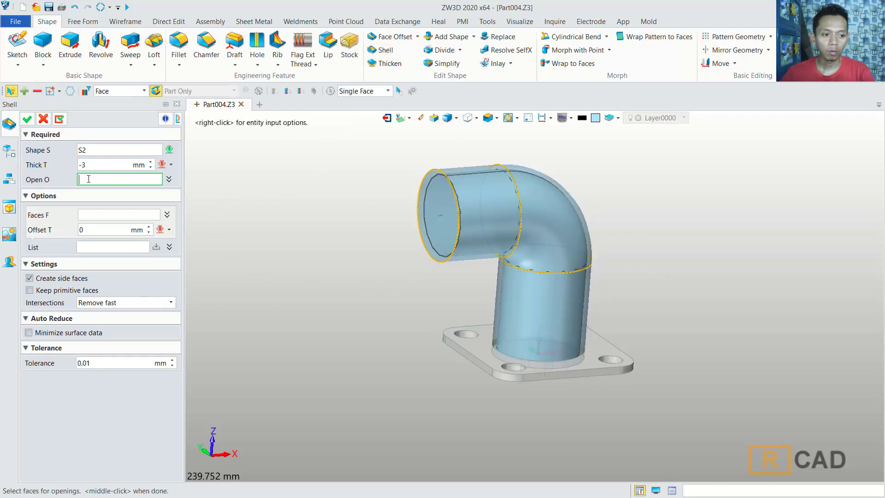
left_click(437, 235)
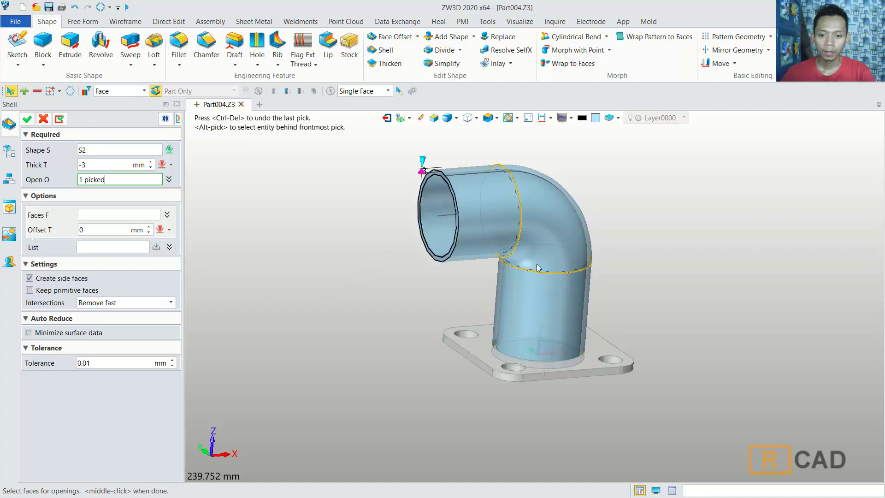
right_click_drag(642, 298, 620, 244)
left_click(530, 329)
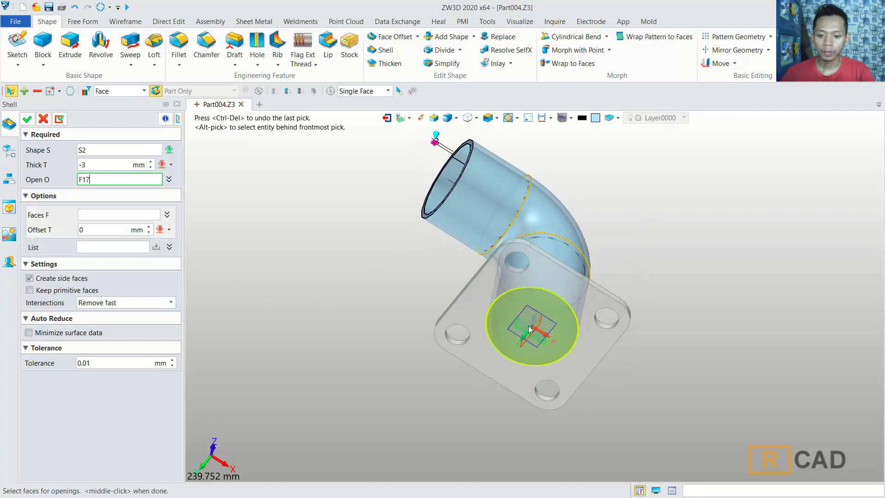
mouse_move(622, 212)
right_mouse_down()
mouse_move(677, 242)
mouse_move(618, 244)
mouse_move(645, 254)
mouse_move(611, 203)
right_mouse_up()
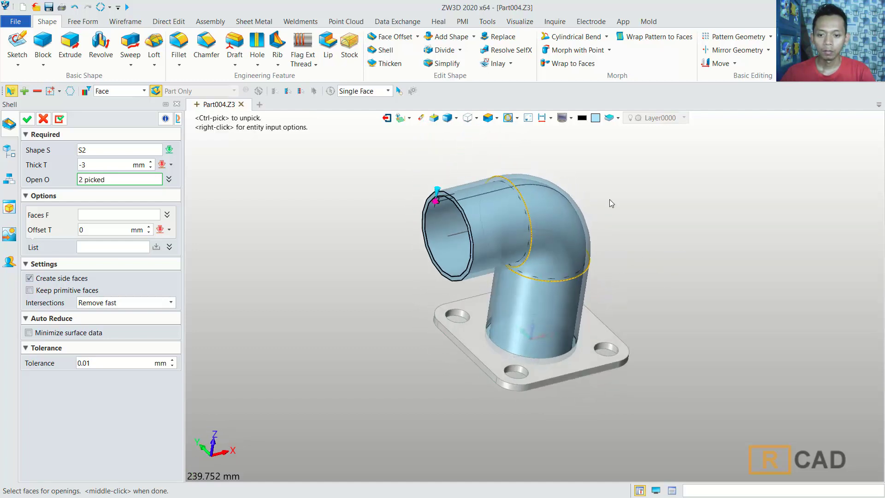
left_click(30, 120)
right_click_drag(617, 374, 619, 217)
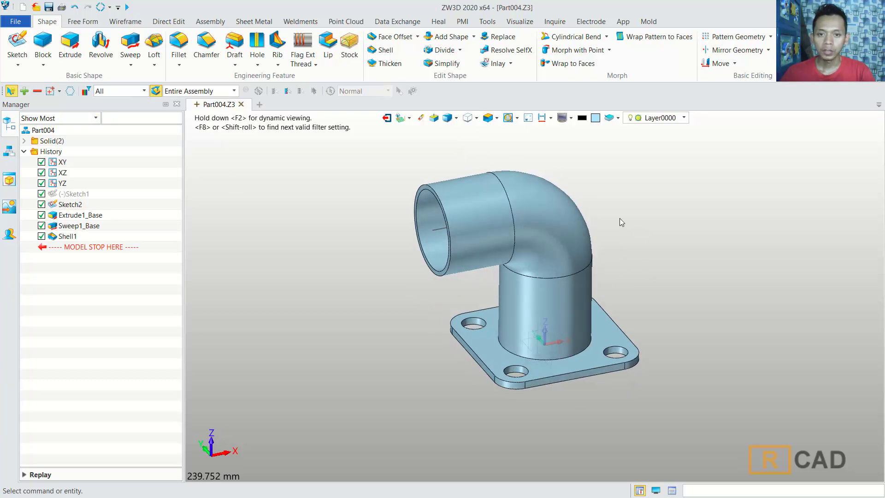
Use Add Shape with the flange plate as base and the hollow elbow as added body.
left_click(447, 37)
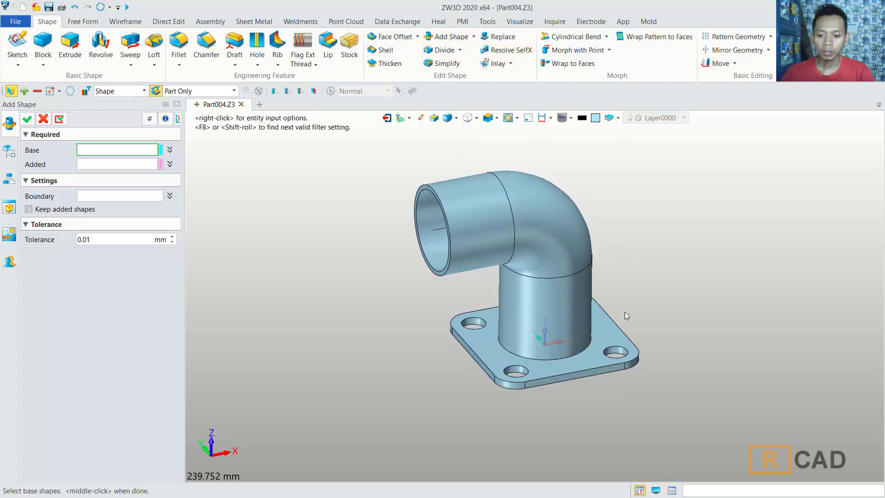
left_click(591, 363)
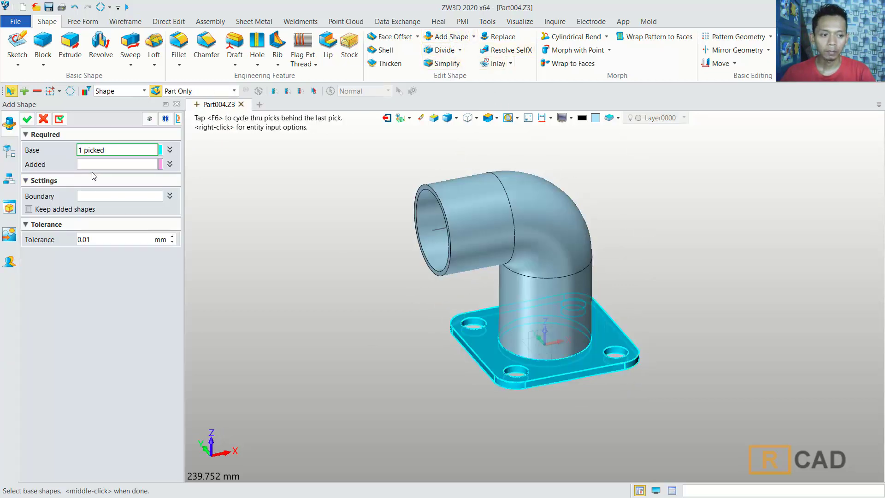
left_click(520, 228)
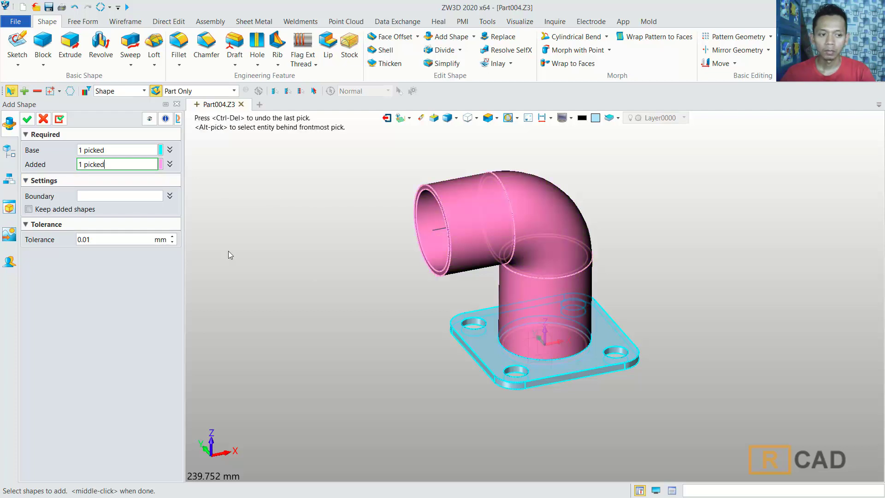
left_click(27, 119)
middle_click_drag(533, 217, 617, 392)
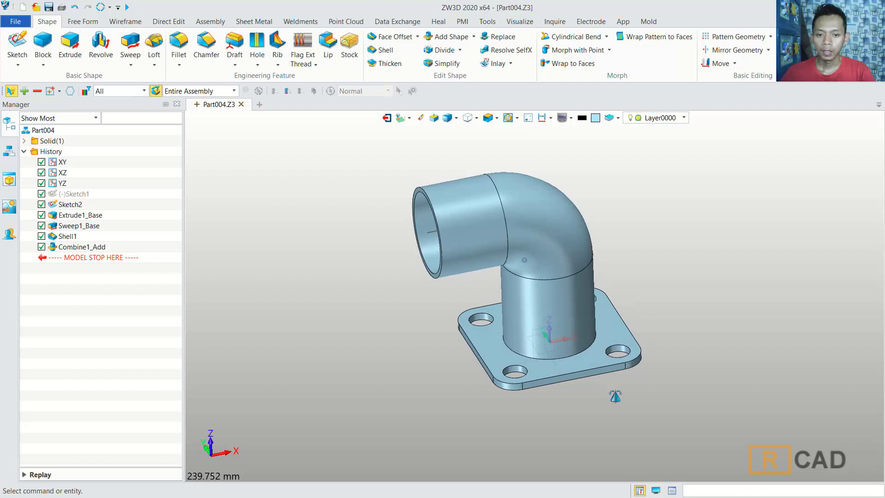
Insert datum Plane1 on the elbow's outer edge with the third orientation and start Sketch3 on it.
left_click(487, 118)
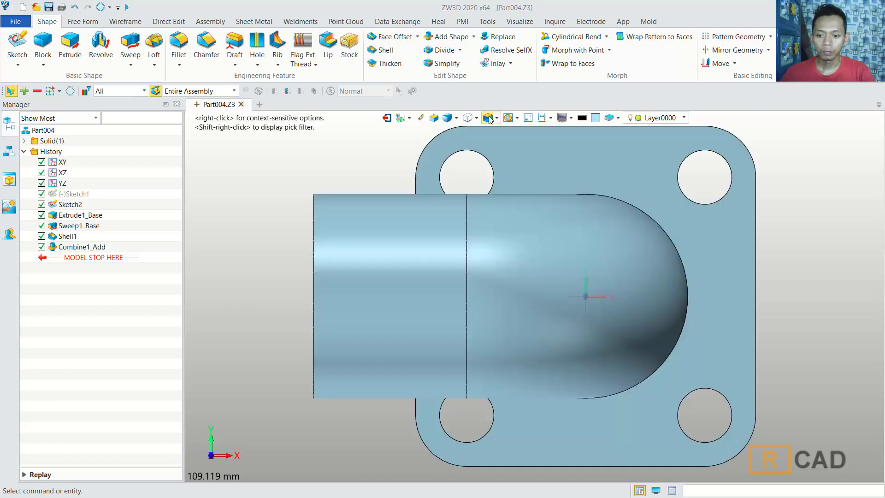
scroll(557, 284, "down", 2)
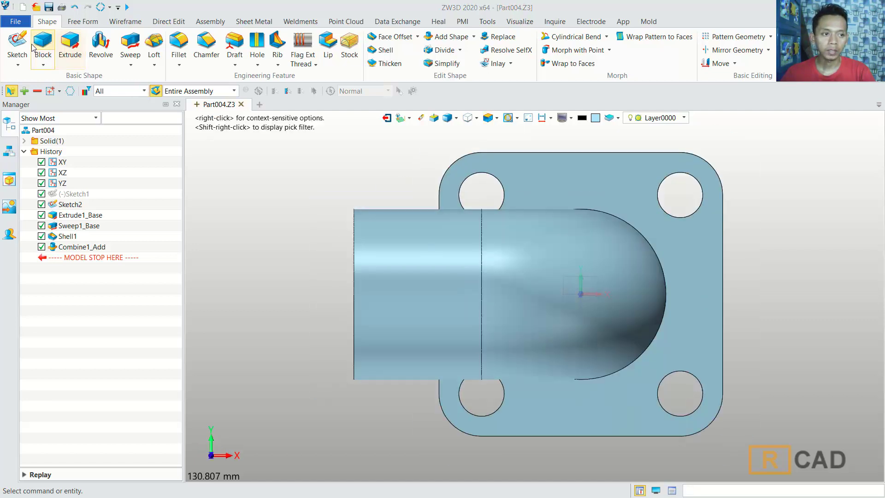
left_click(28, 46)
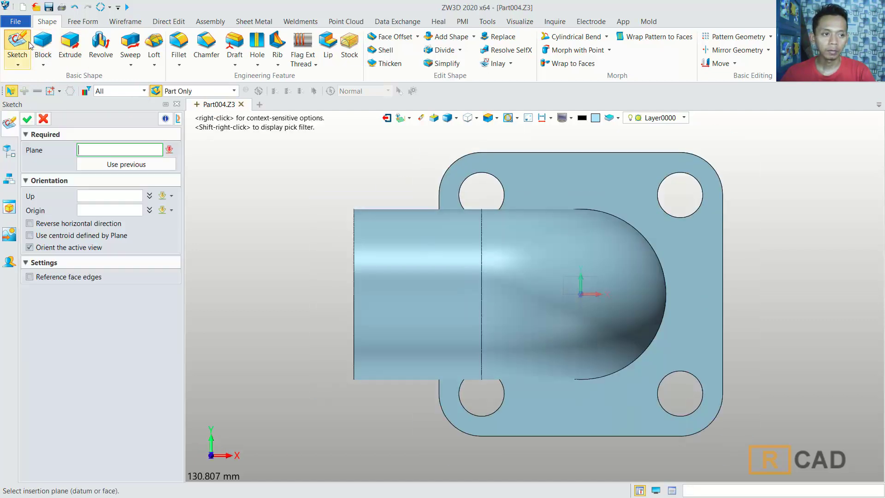
left_click(169, 149)
left_click(216, 155)
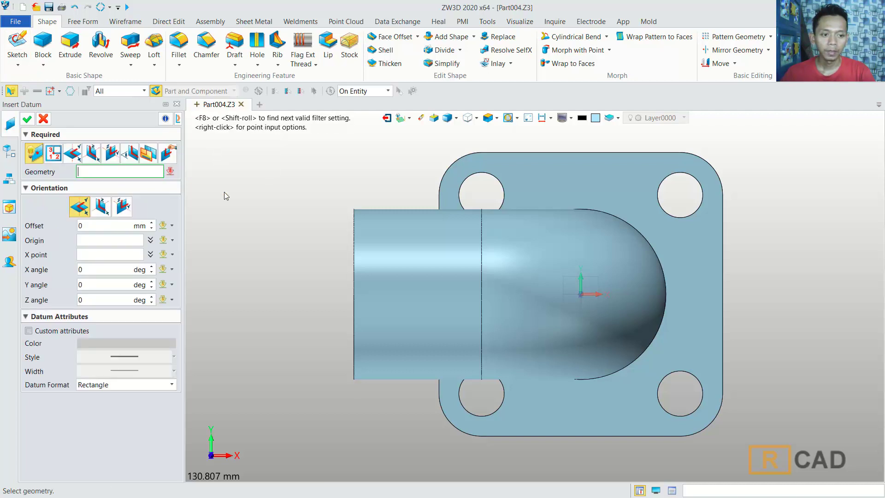
left_click(666, 294)
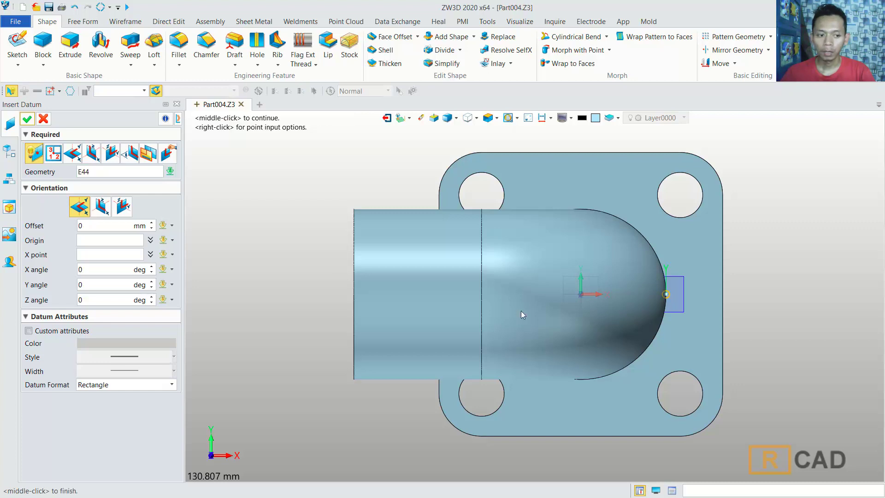
left_click(122, 208)
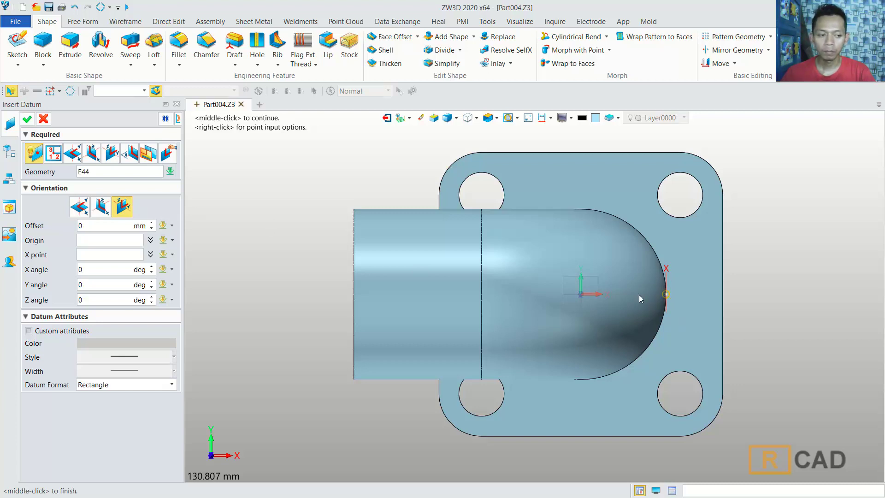
left_click(27, 120)
left_click(27, 119)
middle_click(572, 285)
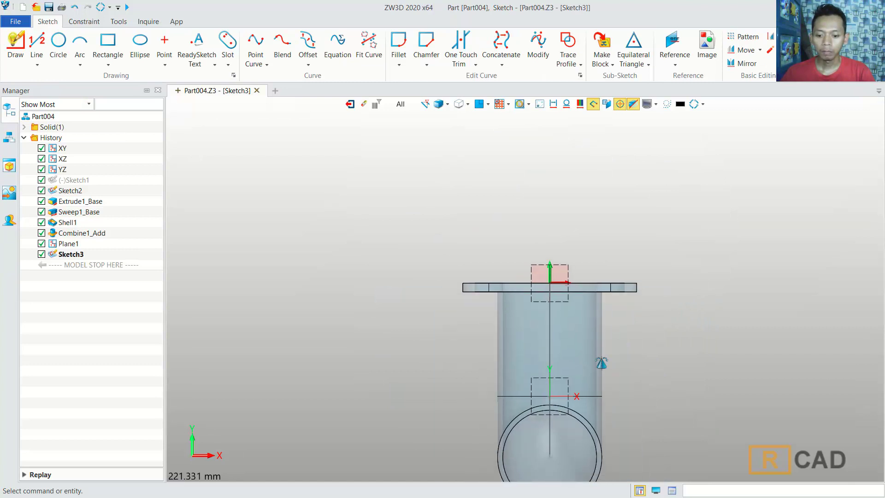
Draw a radius 20 circle centred on the centre line.
left_click(58, 42)
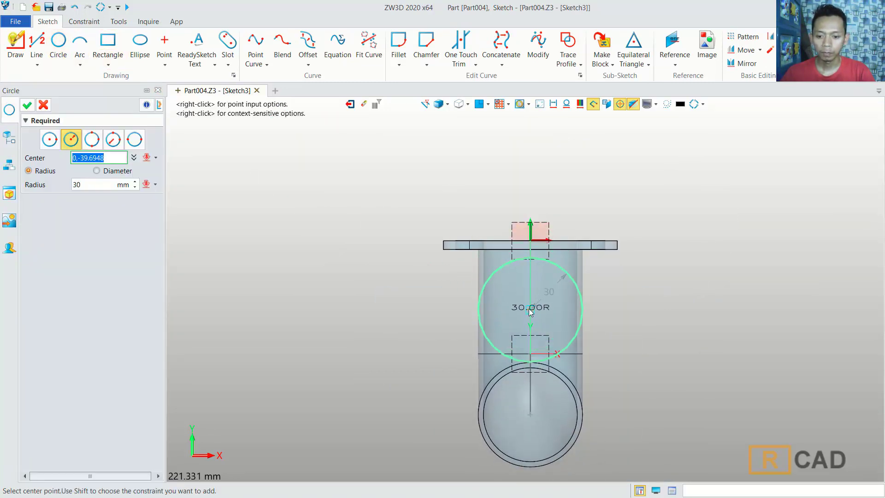
left_click(530, 305)
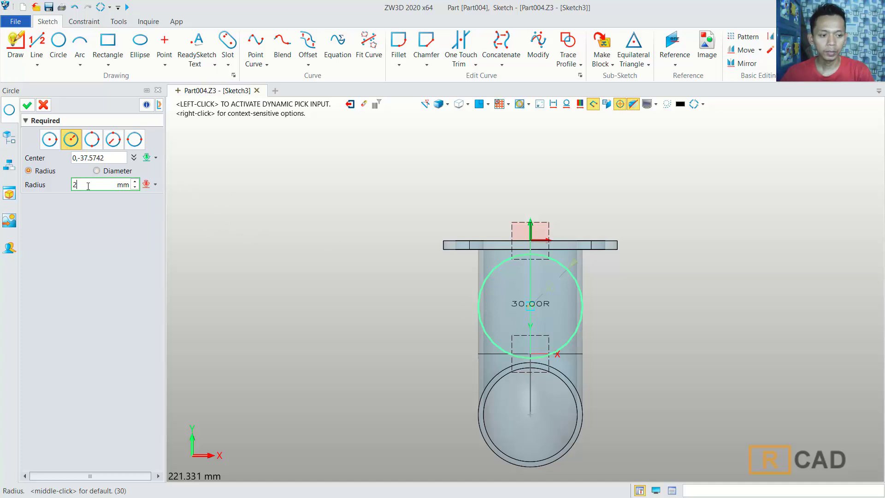
type("20")
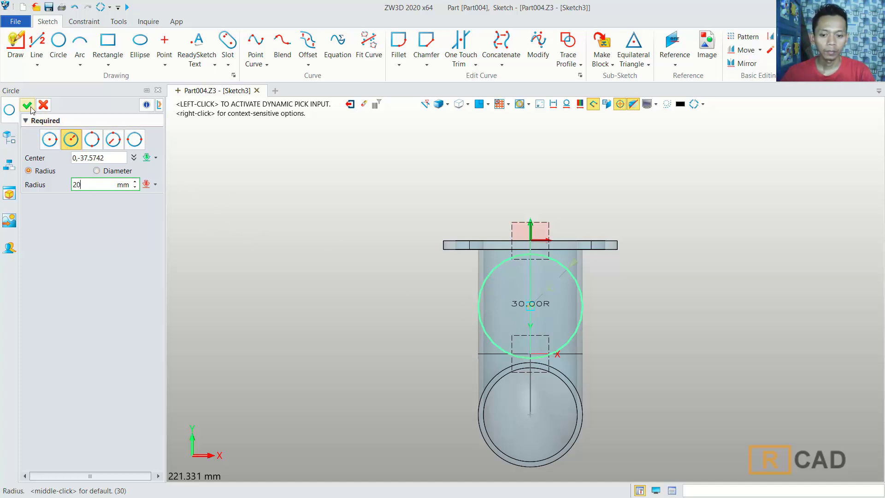
key("Return")
Dimension the circle 60 mm from the flange line, then close Sketch3.
left_click(84, 21)
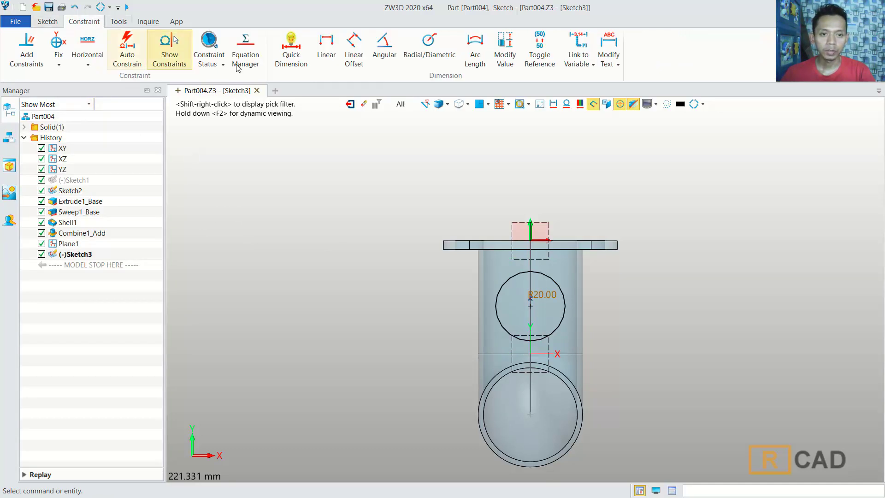
left_click(295, 50)
left_click(531, 305)
left_click(563, 312)
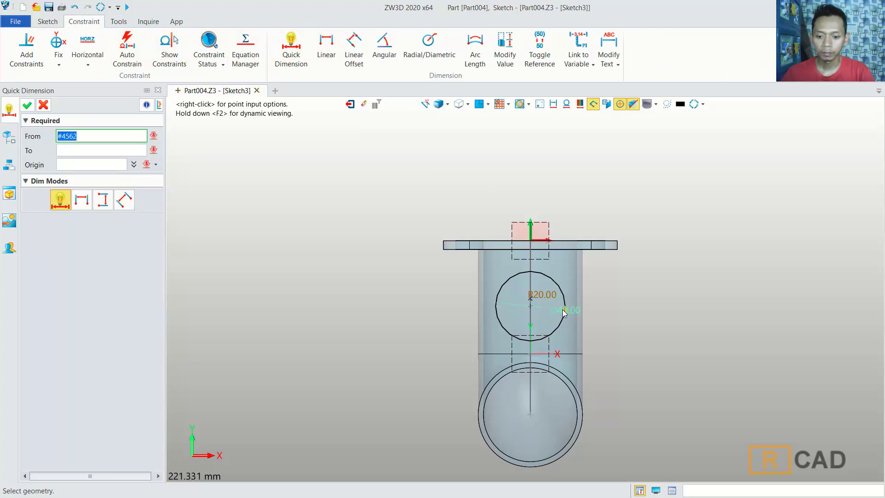
left_click(572, 240)
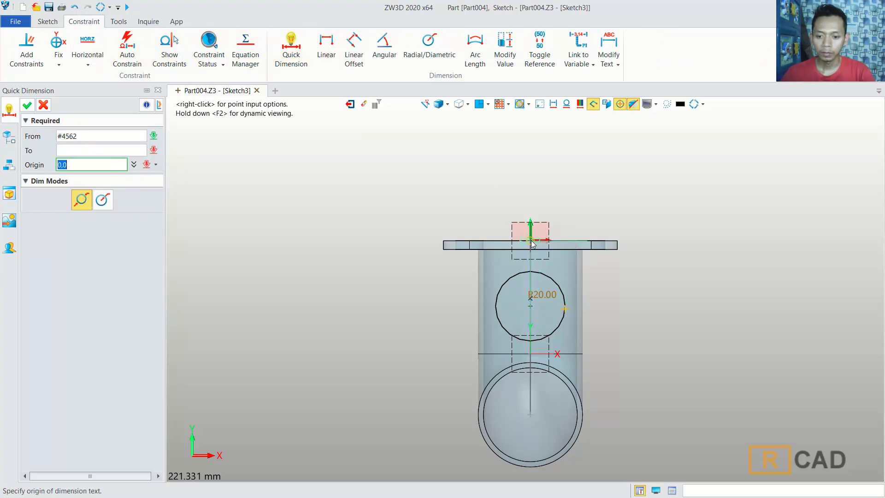
left_click(650, 276)
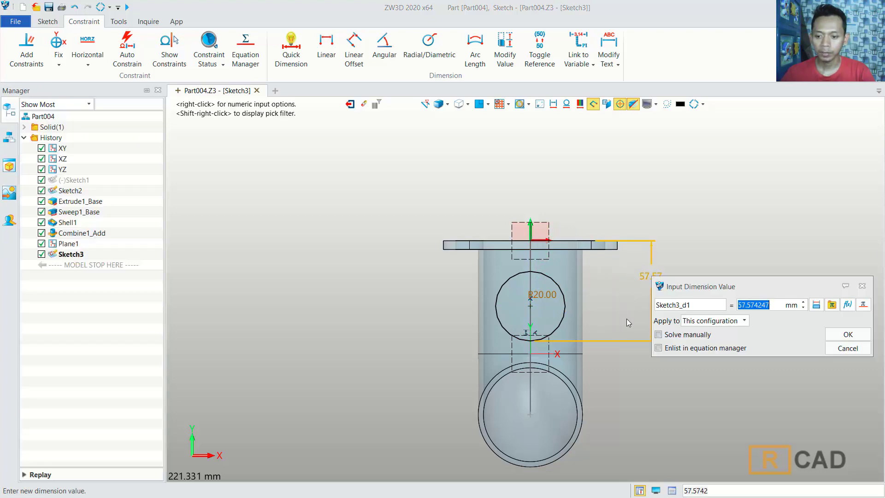
type("60")
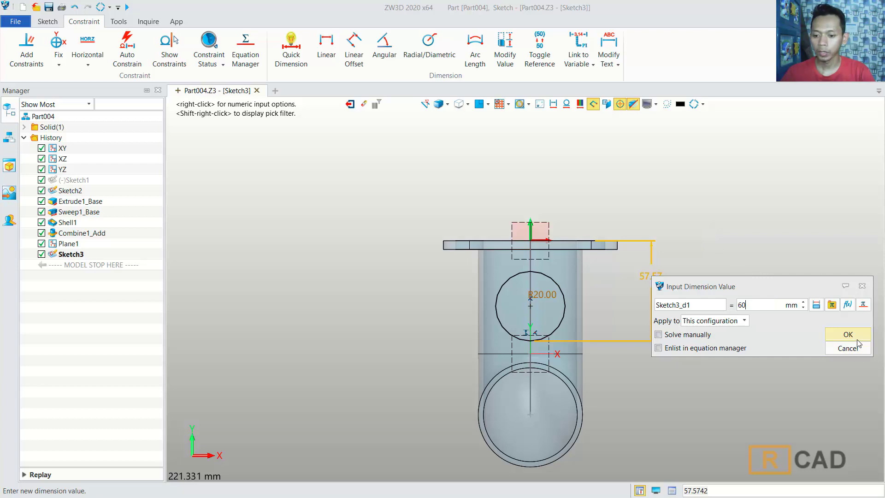
left_click(850, 335)
left_click(350, 105)
mouse_move(492, 314)
middle_mouse_down()
mouse_move(490, 253)
mouse_move(570, 336)
mouse_move(761, 392)
mouse_move(738, 419)
mouse_move(743, 393)
mouse_move(533, 196)
mouse_move(535, 174)
mouse_move(537, 224)
middle_mouse_up()
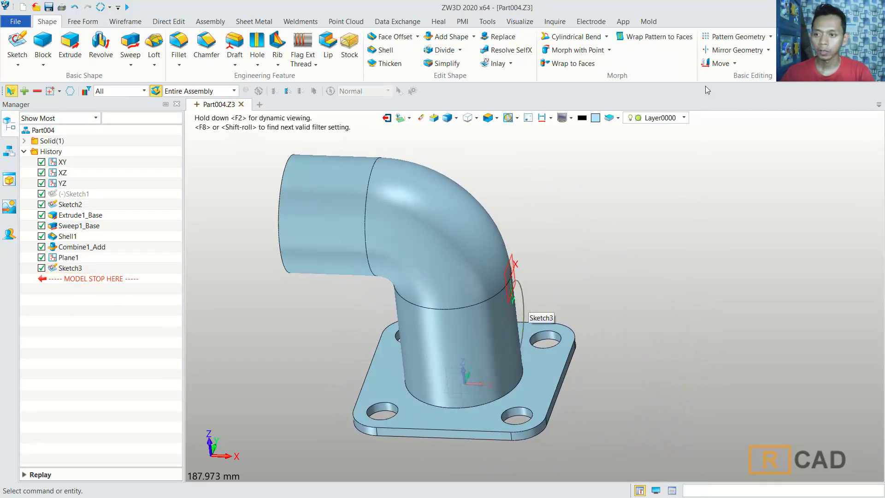
Rotate the Sketch3 branch circle 45° about the vertical Z axis with Move.
left_click(718, 63)
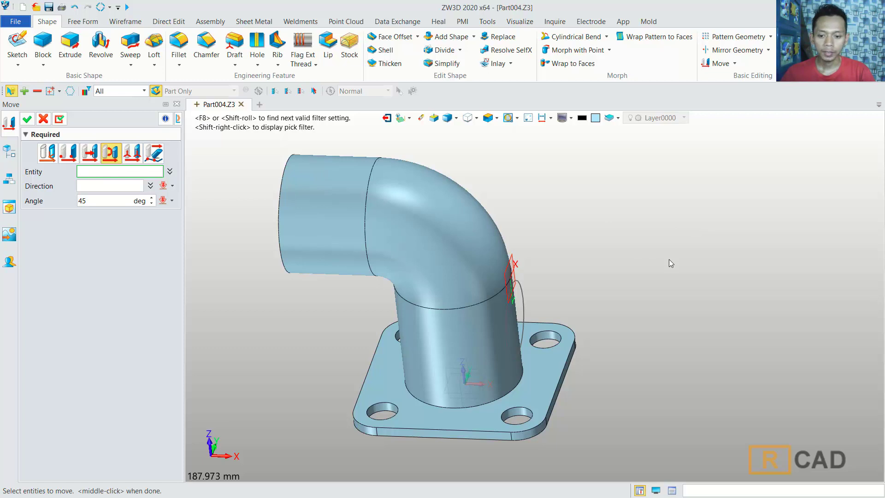
left_click(523, 297)
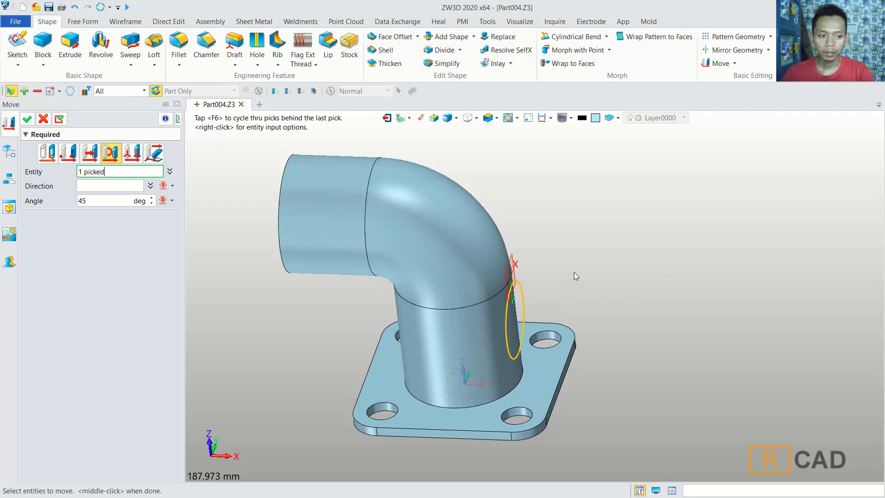
left_click(120, 187)
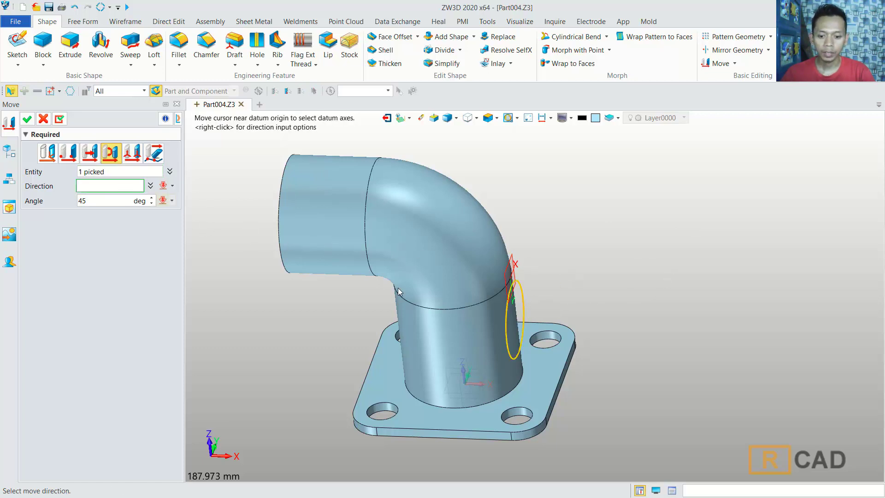
left_click(463, 372)
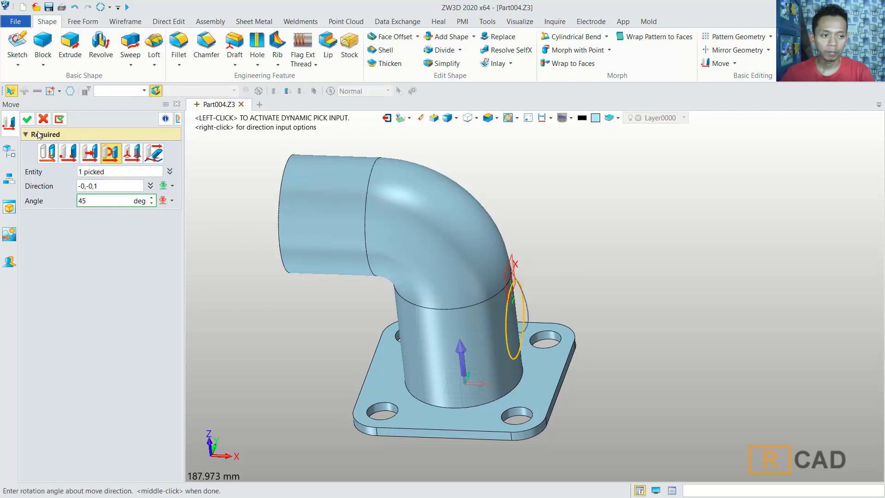
left_click(27, 119)
middle_click_drag(647, 377, 350, 166)
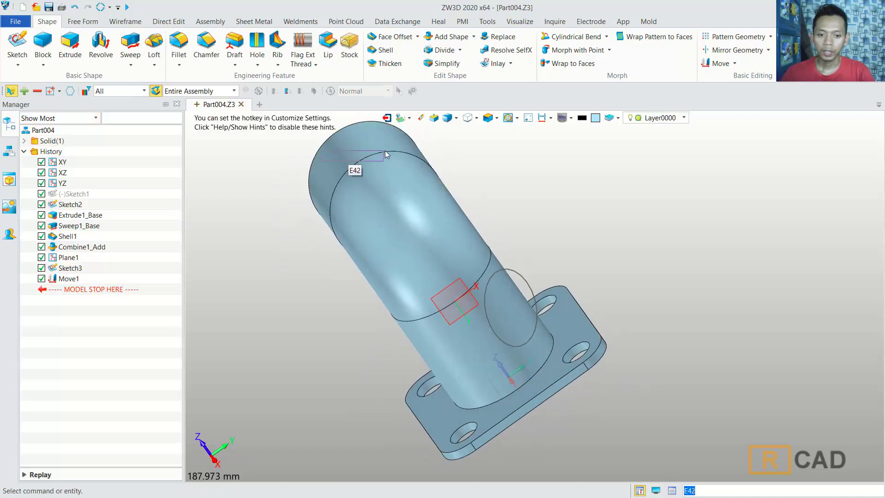
left_click(433, 191)
middle_click_drag(489, 182, 560, 213)
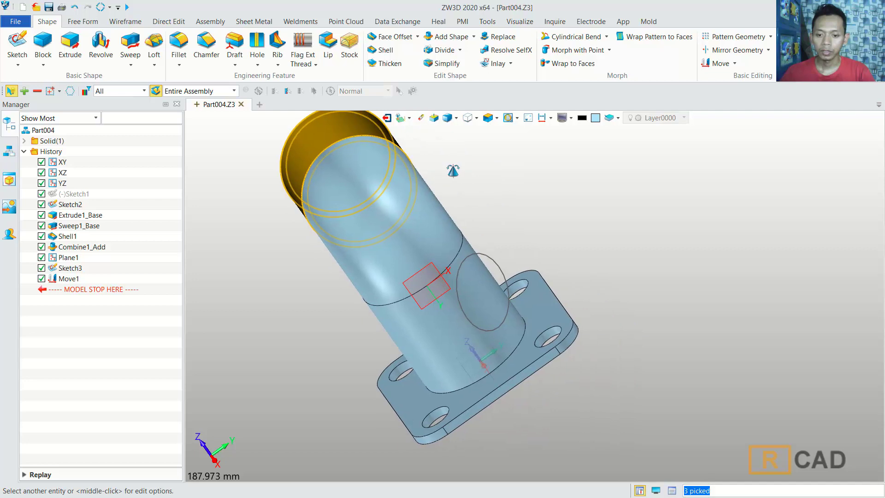
key("Escape")
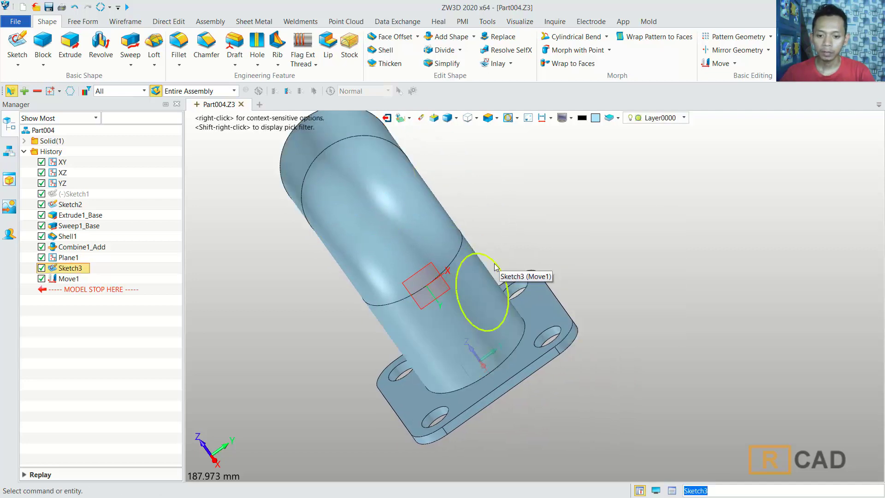
mouse_move(526, 187)
middle_mouse_down()
mouse_move(511, 189)
mouse_move(589, 213)
mouse_move(530, 221)
middle_mouse_up()
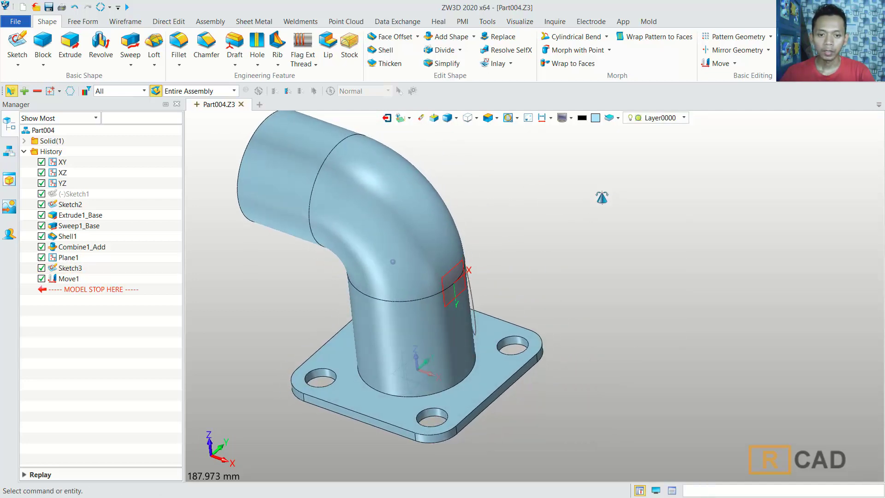
Extrude the Sketch3 circle two-sided from -30 to 20 mm into a solid side branch.
left_click(71, 48)
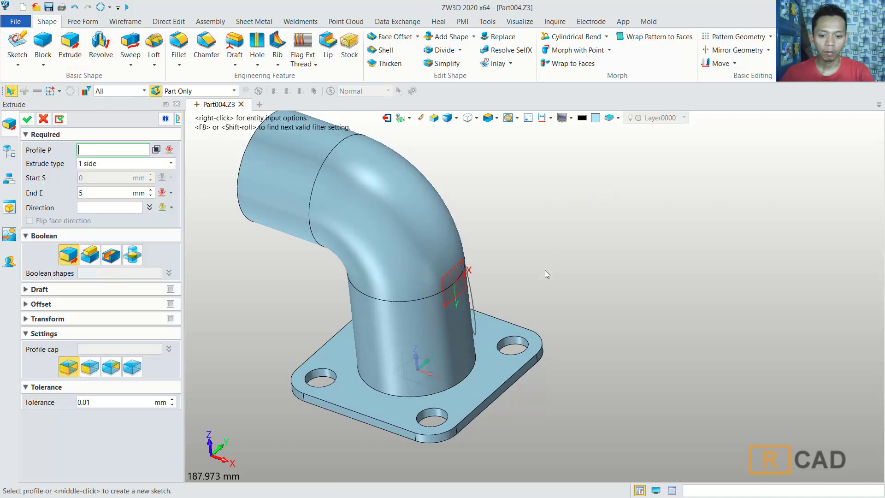
left_click(478, 310)
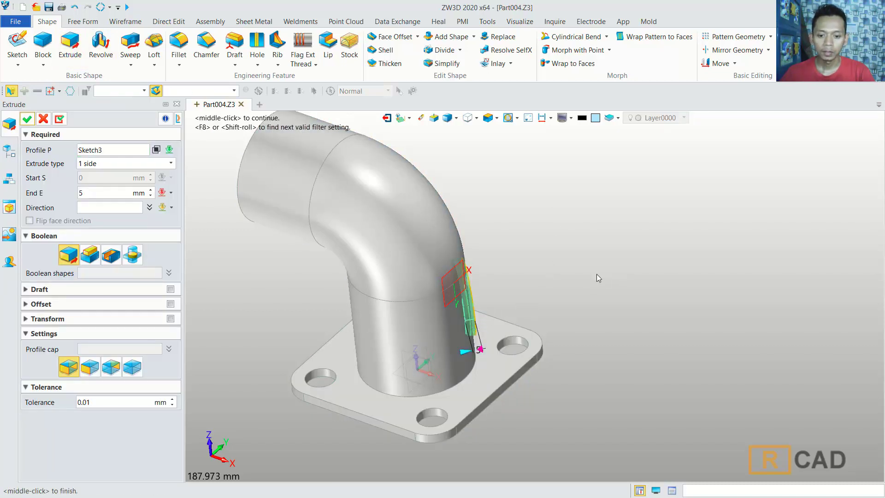
left_click(113, 163)
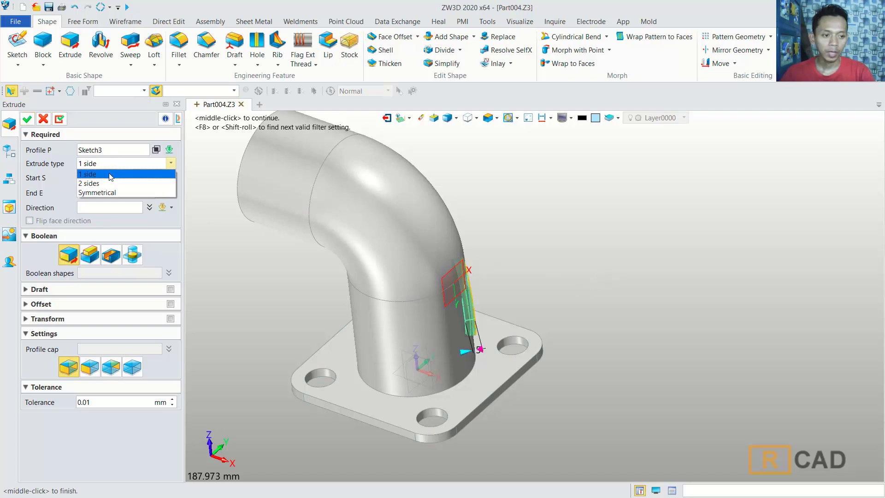
left_click(99, 183)
left_click_drag(472, 337, 534, 337)
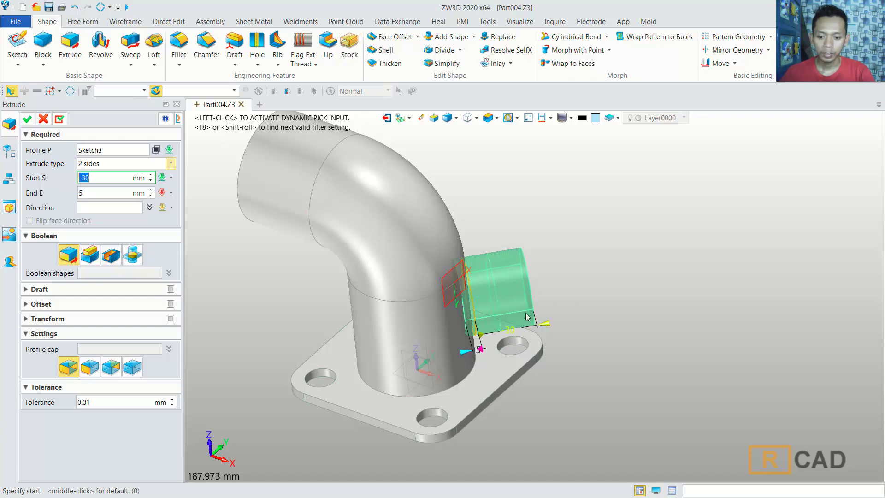
left_click_drag(465, 352, 437, 356)
middle_click_drag(513, 357, 369, 182)
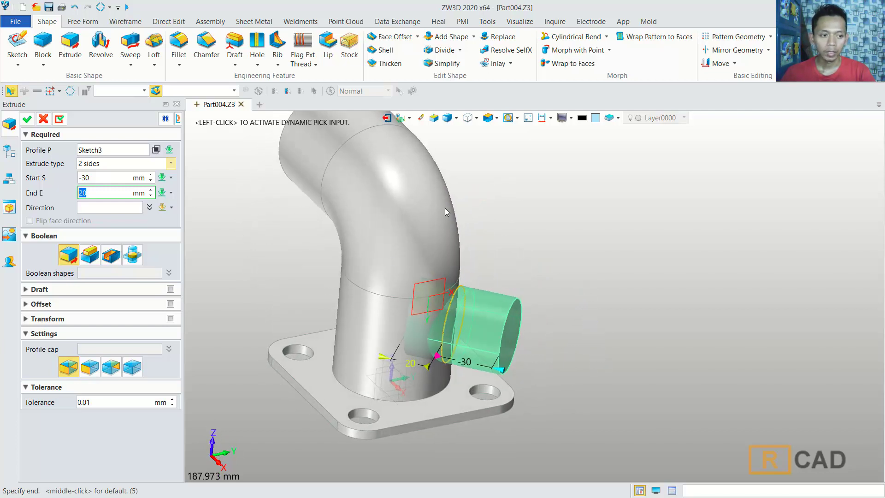
left_click(27, 121)
middle_click_drag(575, 272, 661, 189)
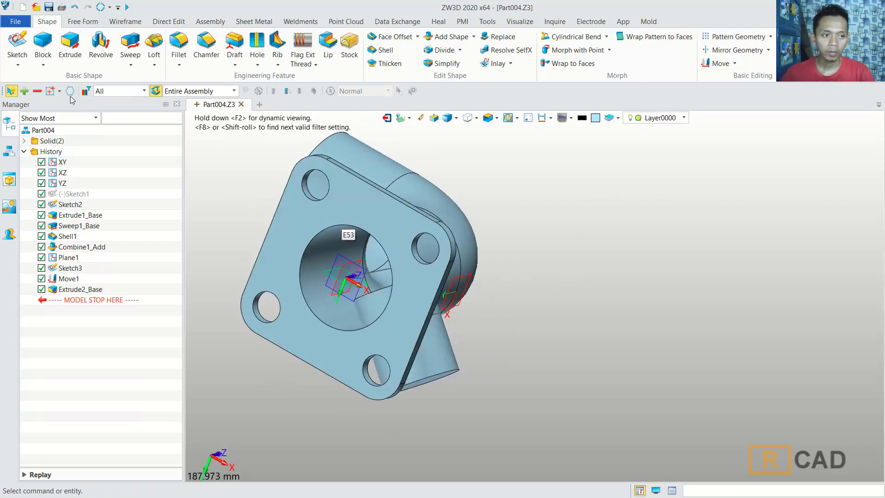
Cut a one-sided Remove extrusion from the flange bore edge about -64 mm along the pipe.
left_click(70, 50)
middle_click_drag(504, 286, 651, 322)
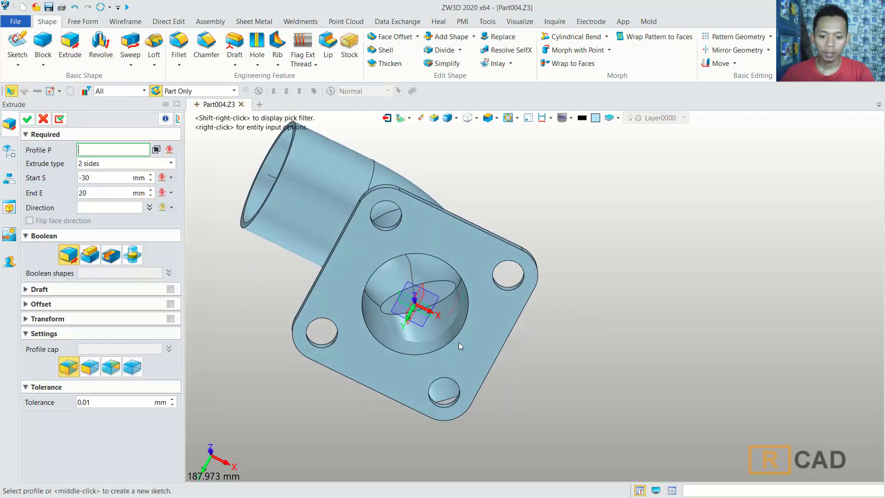
left_click(443, 349)
middle_click_drag(439, 169, 289, 210)
left_click(111, 254)
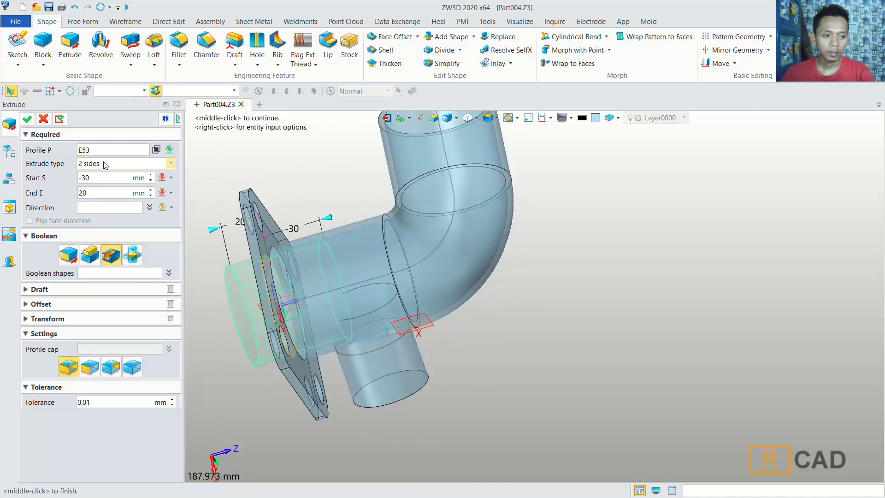
left_click(105, 164)
left_click(101, 174)
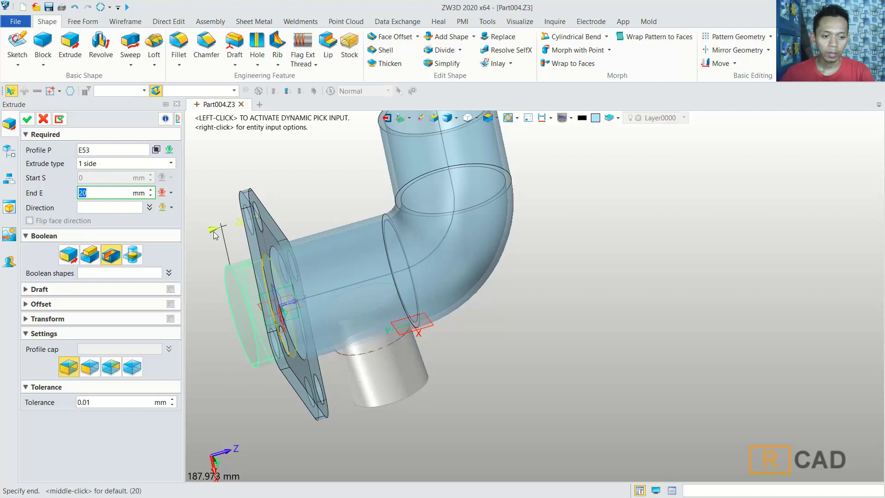
left_click_drag(212, 231, 382, 236)
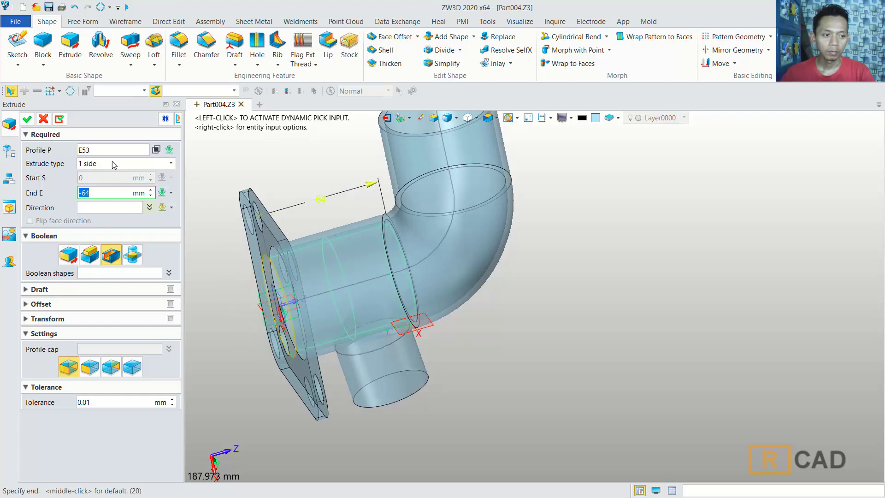
left_click(27, 120)
middle_click_drag(456, 344, 594, 327)
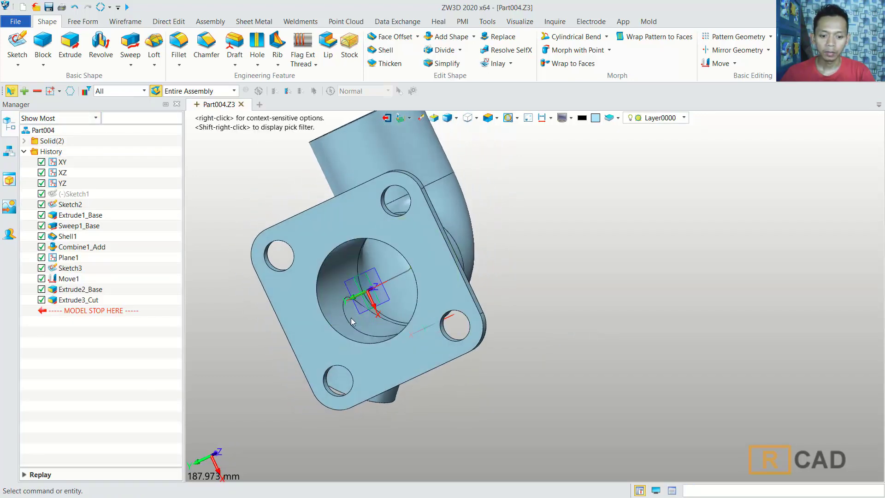
Shell the side branch cylinder with thickness -3, leaving its outer and inner end faces open.
middle_click_drag(383, 331, 489, 295)
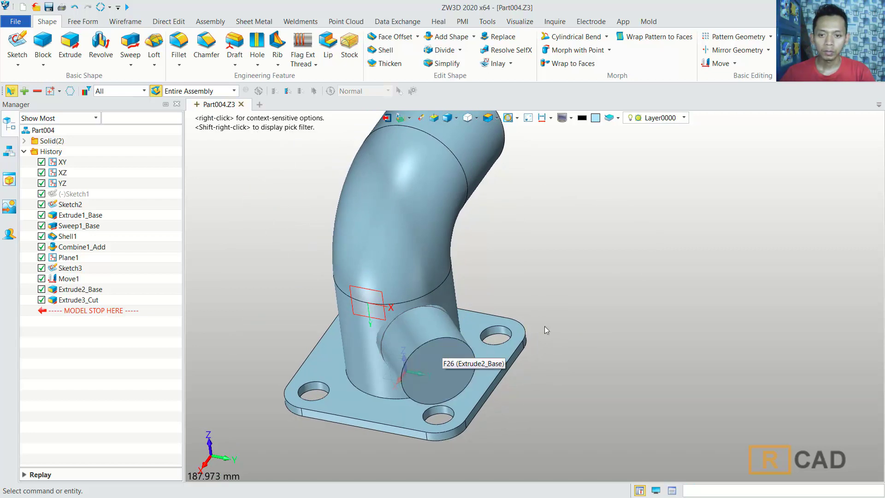
left_click(383, 50)
left_click(437, 366)
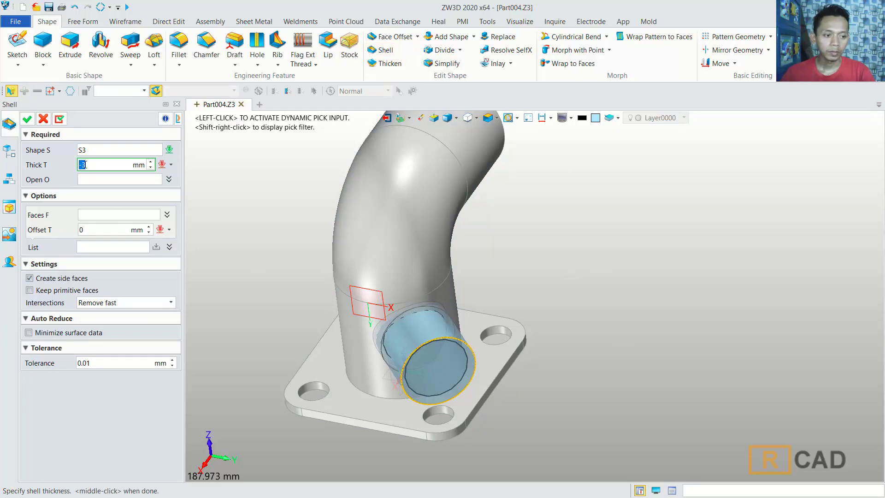
left_click(90, 180)
left_click(441, 368)
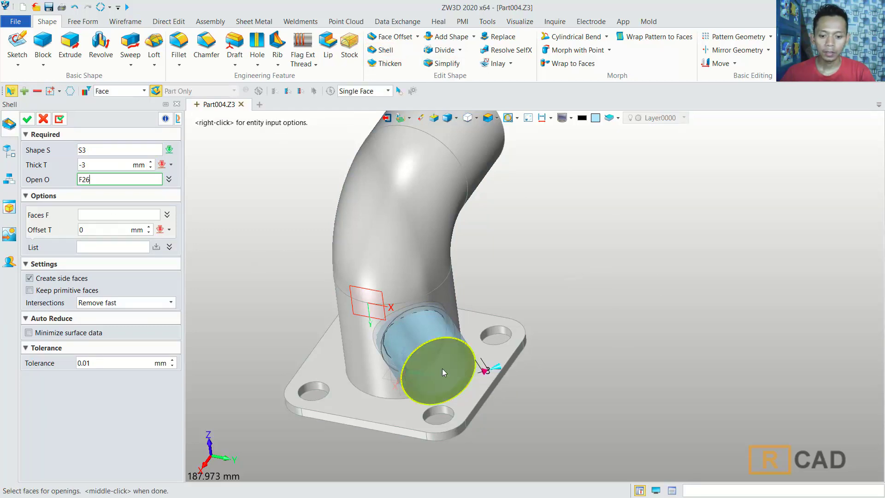
right_click_drag(532, 285, 698, 258)
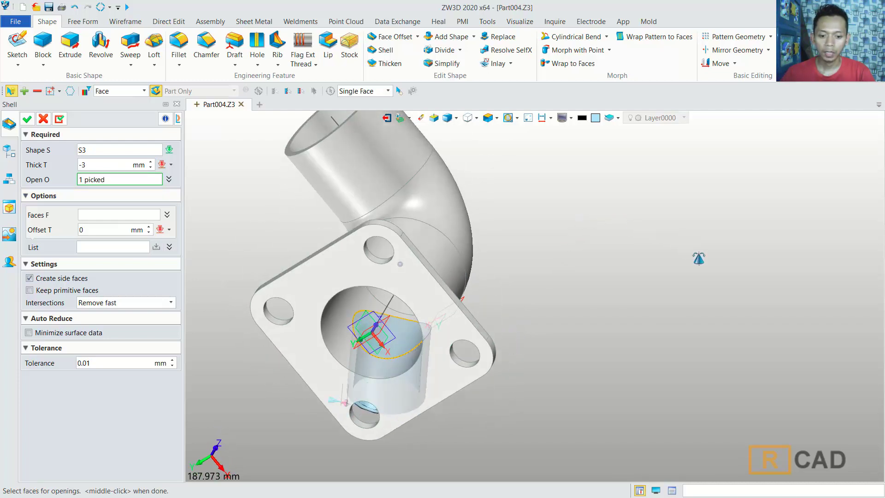
left_click(392, 338)
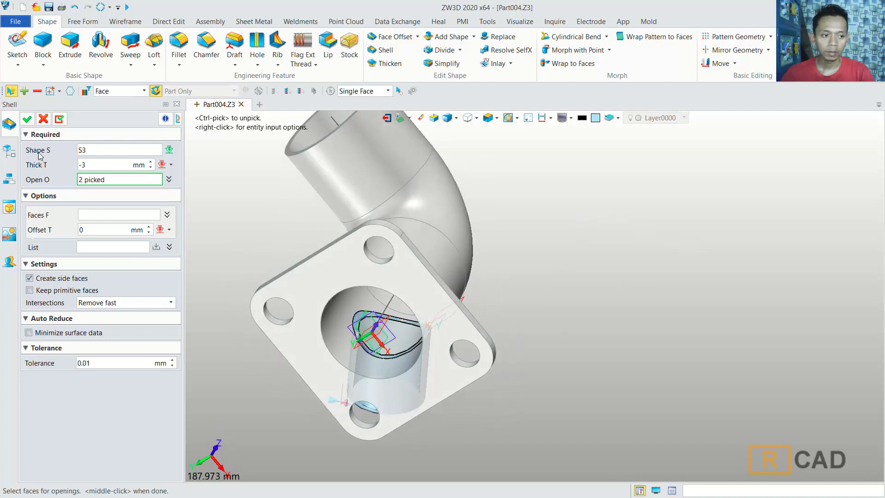
left_click(27, 119)
right_click_drag(505, 235, 415, 240)
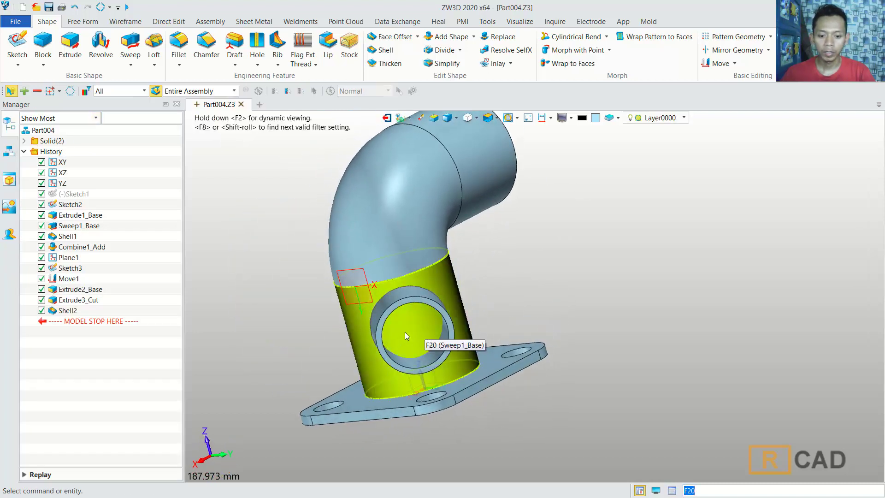
Extrude-cut the side hole's inner circle one-sided inward through the elbow wall into the main pipe.
left_click(71, 45)
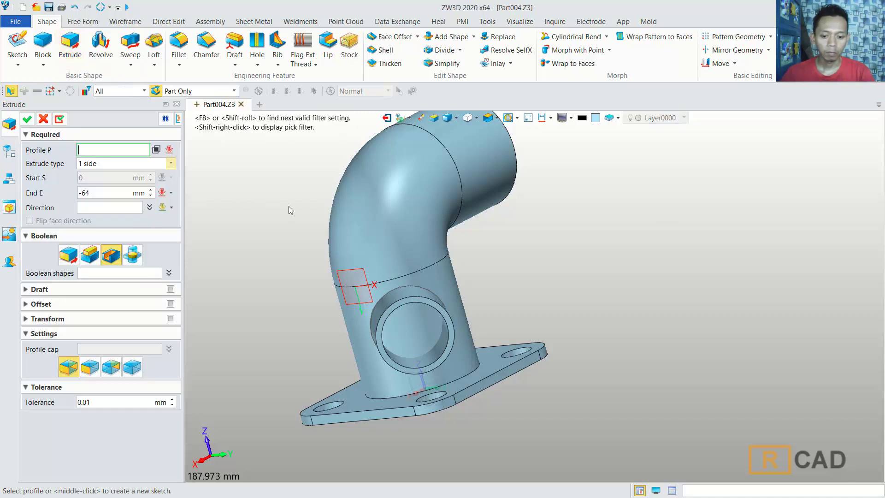
left_click(420, 298)
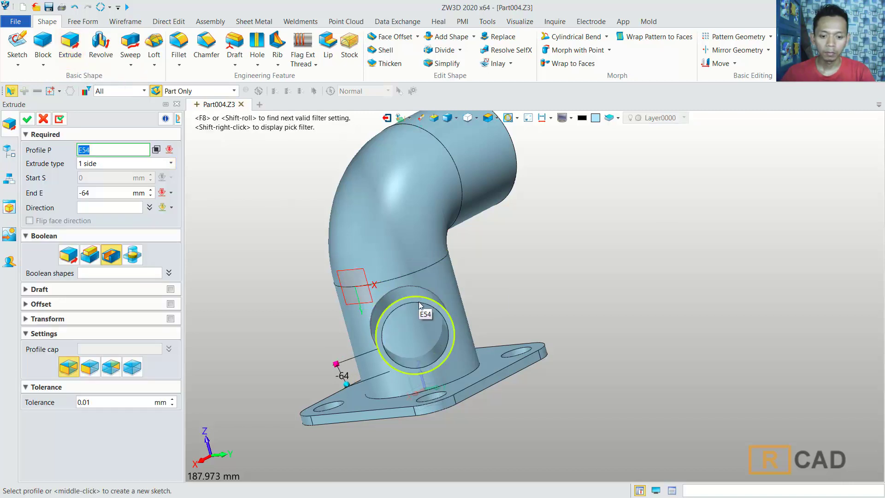
middle_click(419, 301)
right_click_drag(418, 301, 608, 275)
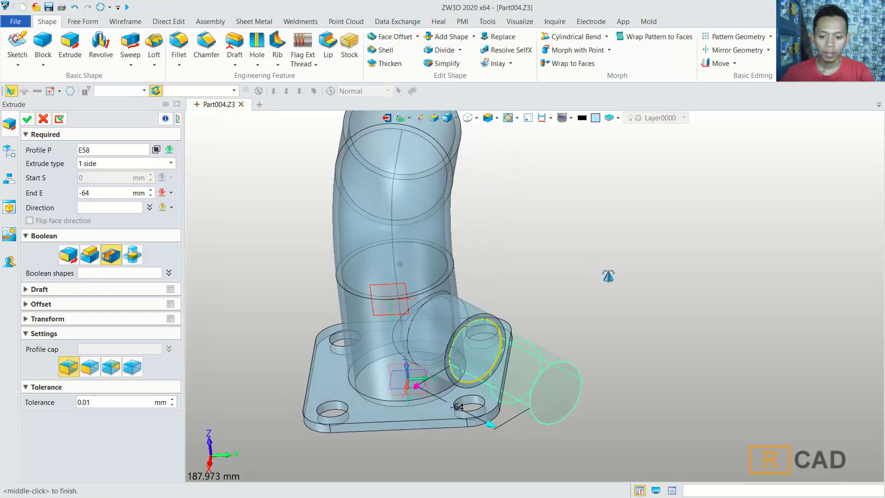
left_click_drag(490, 426, 350, 361)
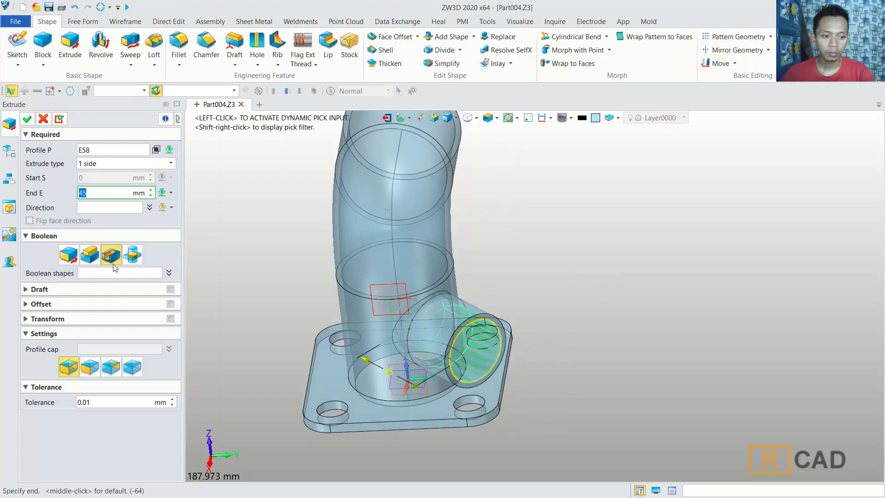
left_click(27, 120)
right_click_drag(438, 295, 486, 319)
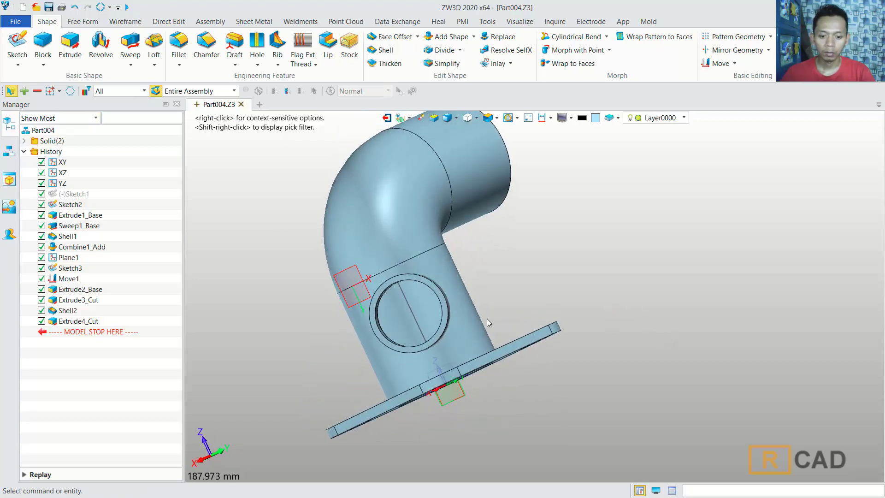
right_click_drag(407, 307, 708, 266)
Add the side branch cylinder to the elbow body as base with Add Shape.
scroll(624, 257, "down", 2)
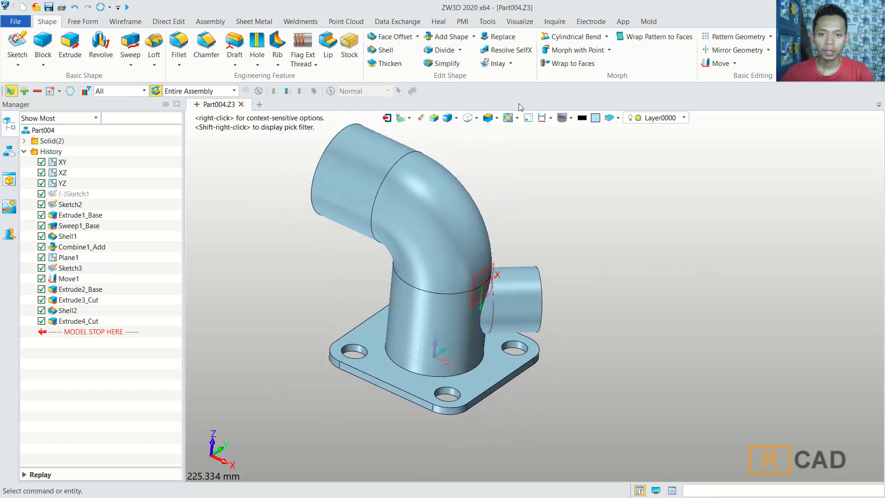
left_click(443, 38)
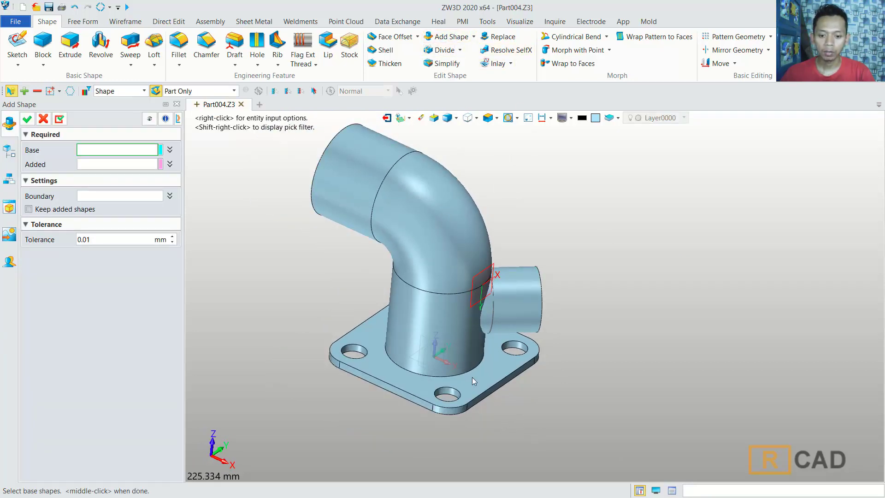
left_click(456, 357)
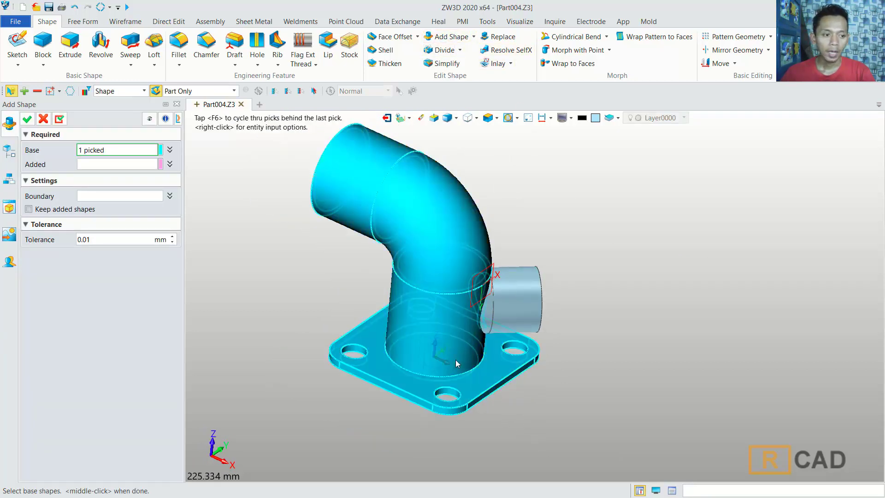
left_click(101, 164)
left_click(529, 290)
left_click(529, 289)
middle_click(407, 277)
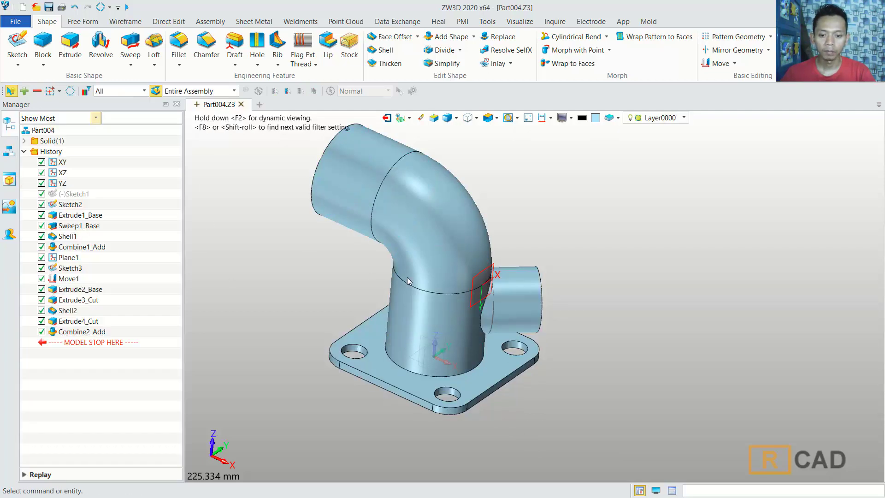
Orbit and reposition the combined part to inspect it, revealing the flange's back-left hole.
scroll(407, 278, "down", 3)
middle_click_drag(471, 307, 524, 249)
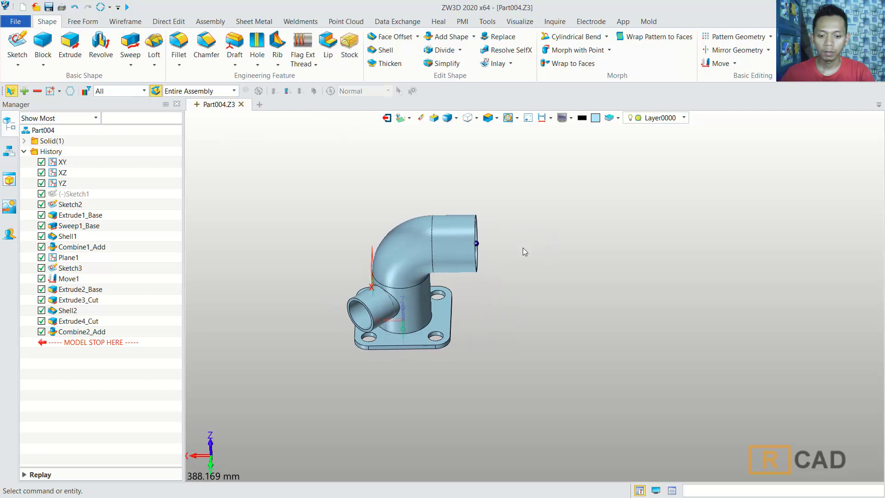
middle_click_drag(440, 303, 499, 305)
scroll(499, 304, "up", 3)
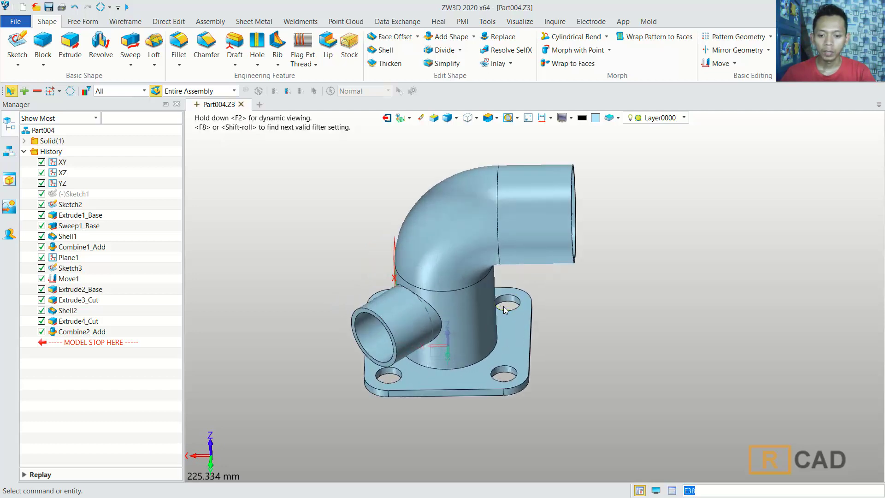
middle_click_drag(638, 283, 642, 290)
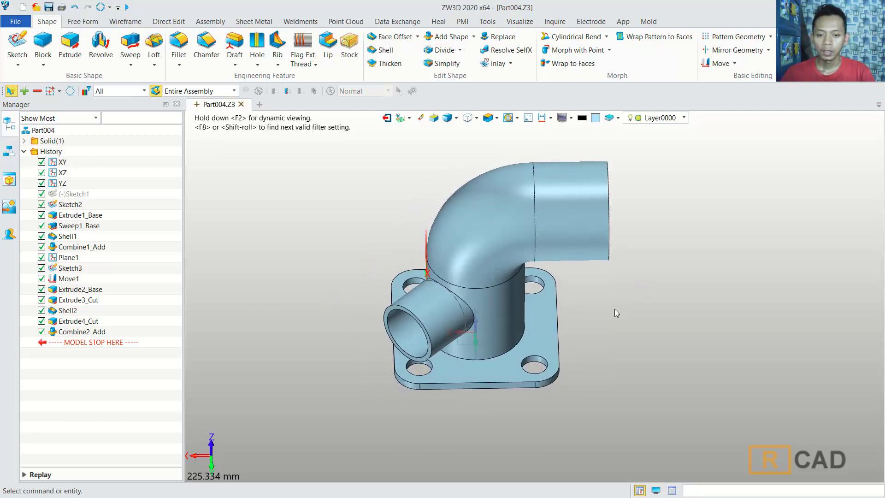